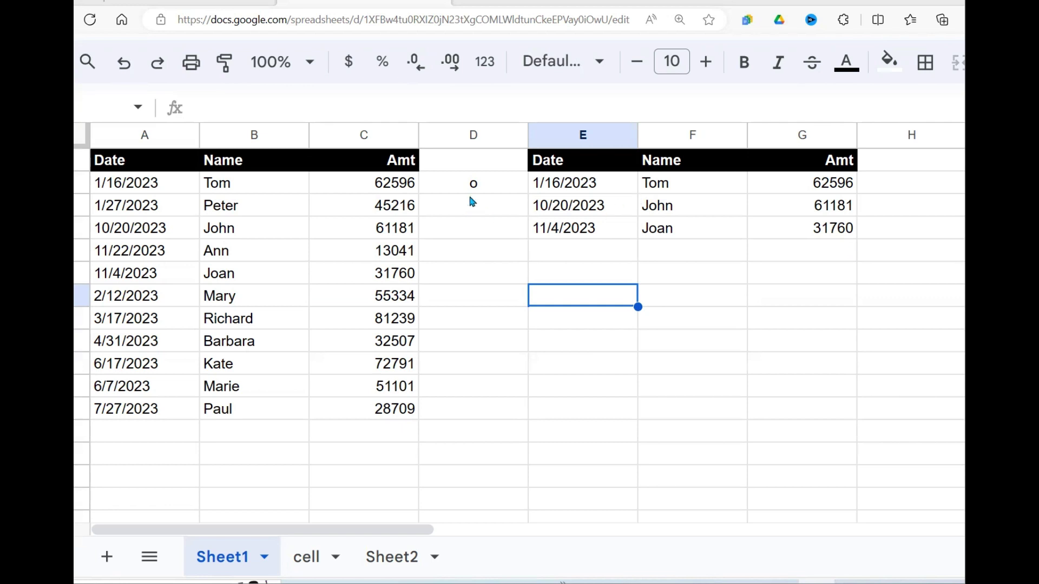
Change the D2 search text to o and view the filter results' formula
{"action": "left_click", "coordinate": [488, 184]}
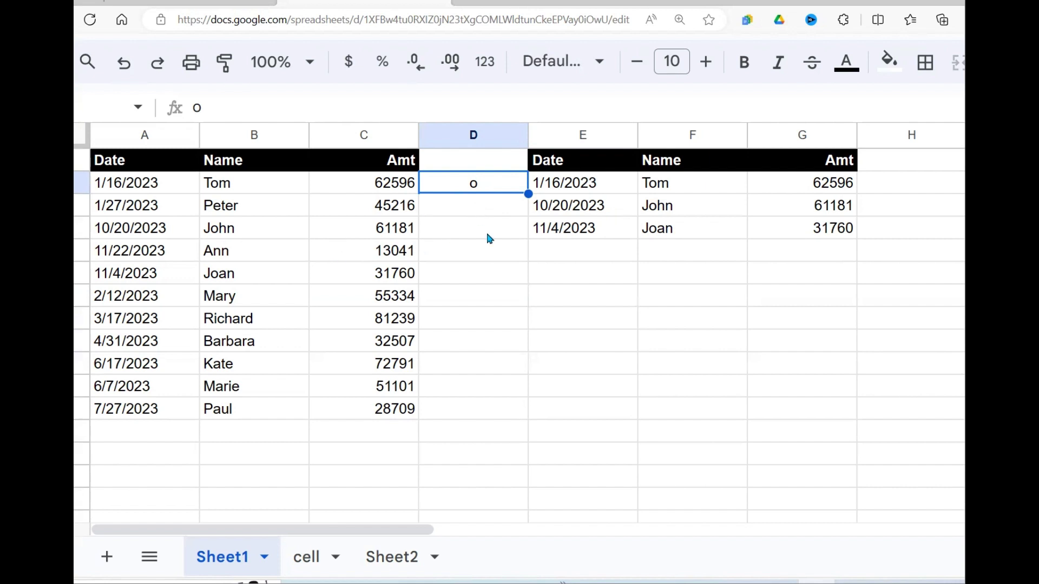
{"action": "left_click", "coordinate": [256, 181]}
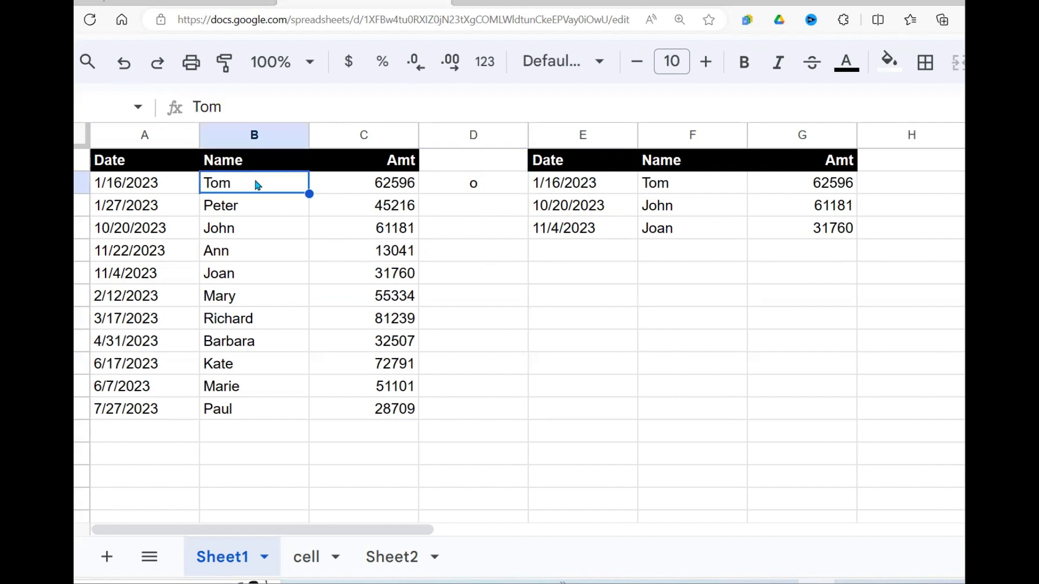
{"action": "left_click", "coordinate": [475, 188]}
{"action": "key", "text": "Return"}
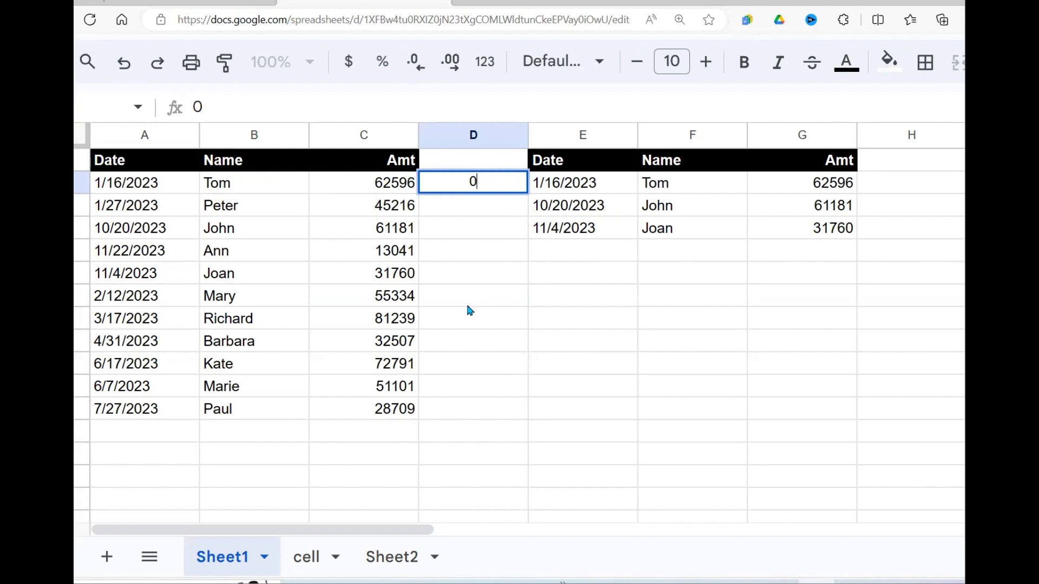
{"action": "key", "text": "BackSpace"}
{"action": "type", "text": "o"}
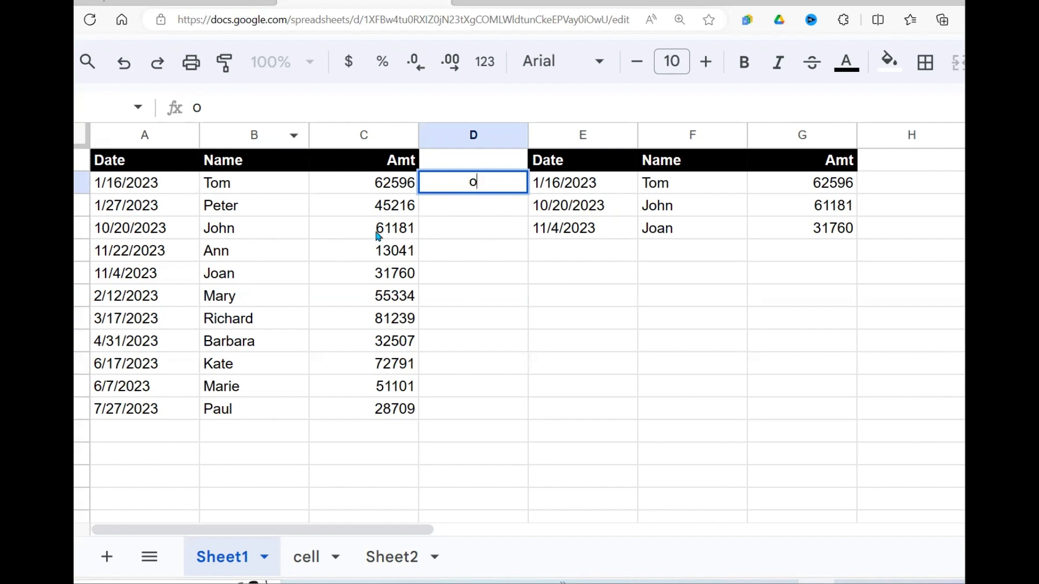
{"action": "key", "text": "Return"}
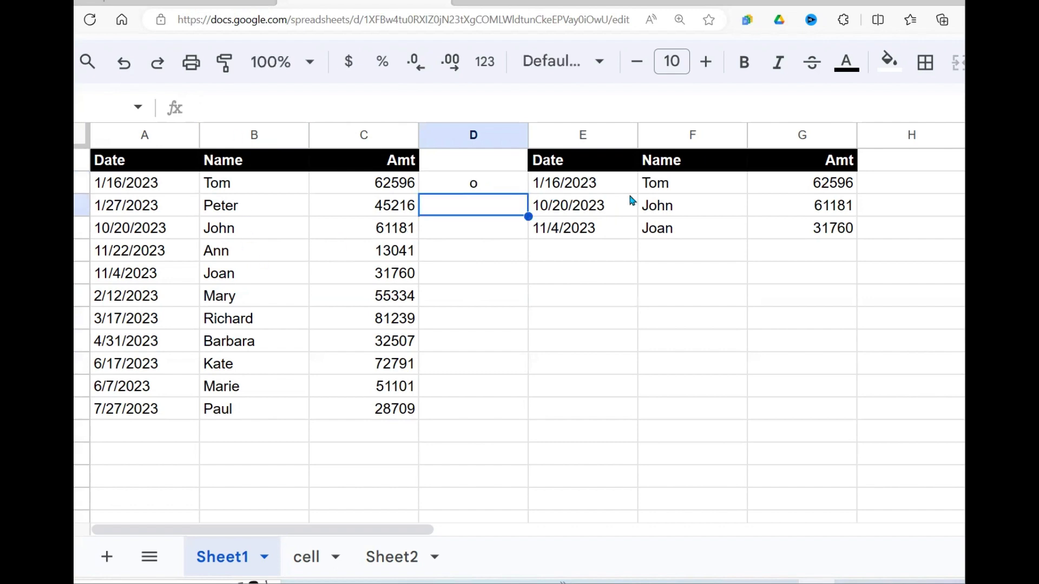
{"action": "left_click_drag", "start_coordinate": [627, 187], "coordinate": [780, 232]}
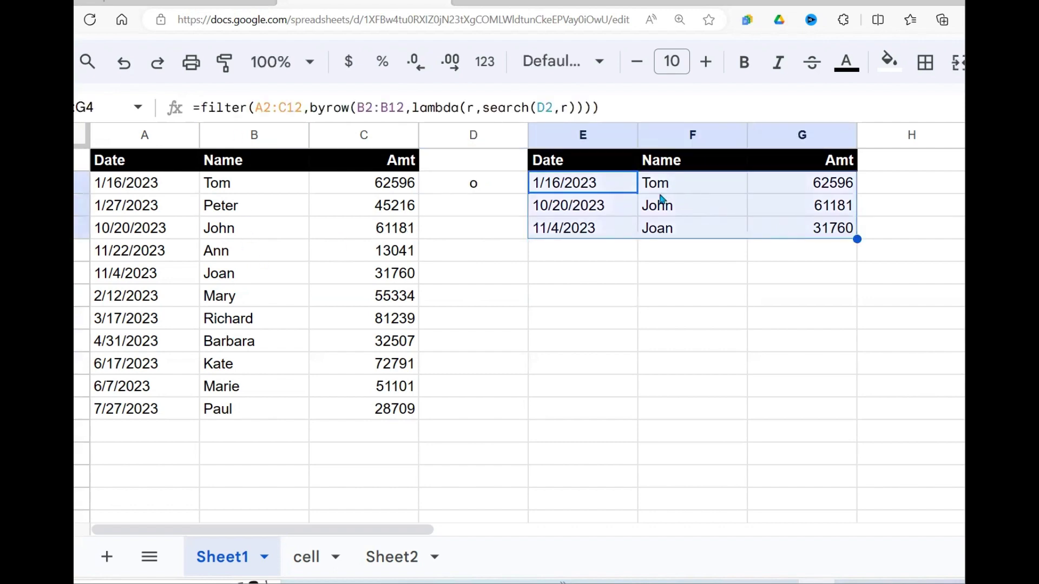
{"action": "left_click", "coordinate": [478, 186]}
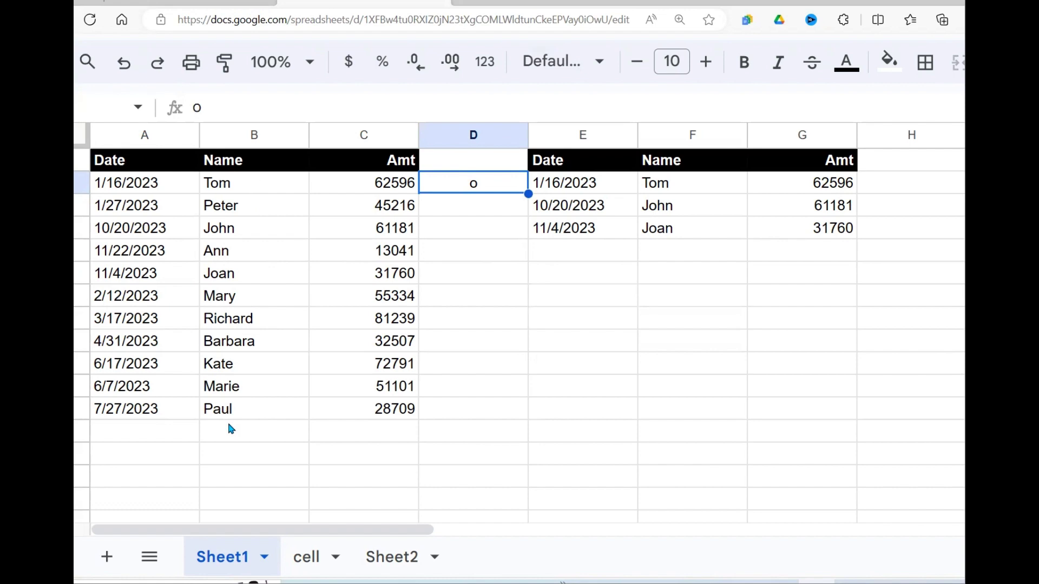
Search for a in D2 and check the matches Ann, Joan, Mary, Richard, Barbara and Marie
{"action": "type", "text": "a"}
{"action": "key", "text": "Return"}
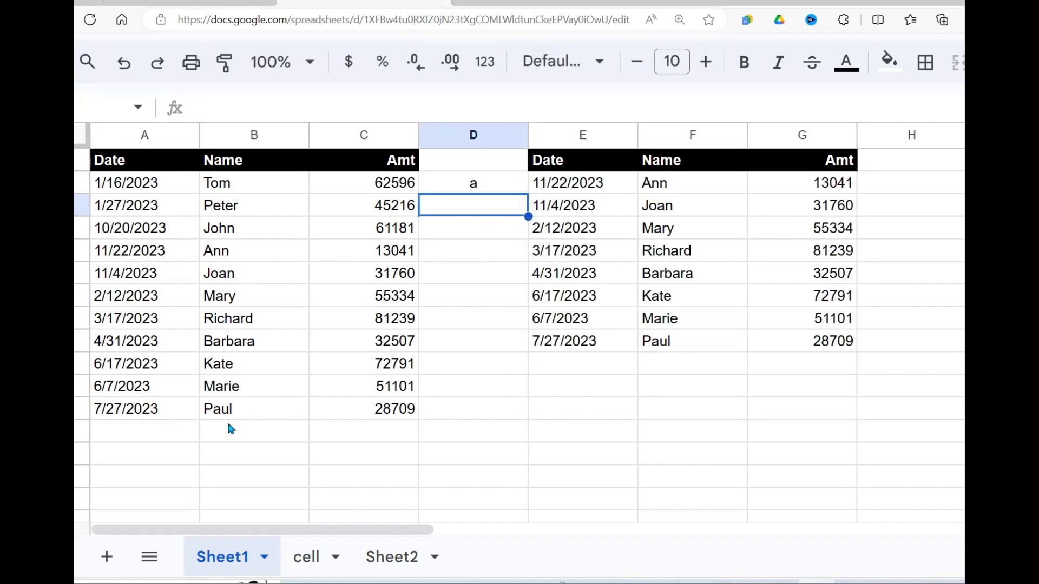
{"action": "left_click", "coordinate": [688, 187]}
{"action": "left_click", "coordinate": [680, 207]}
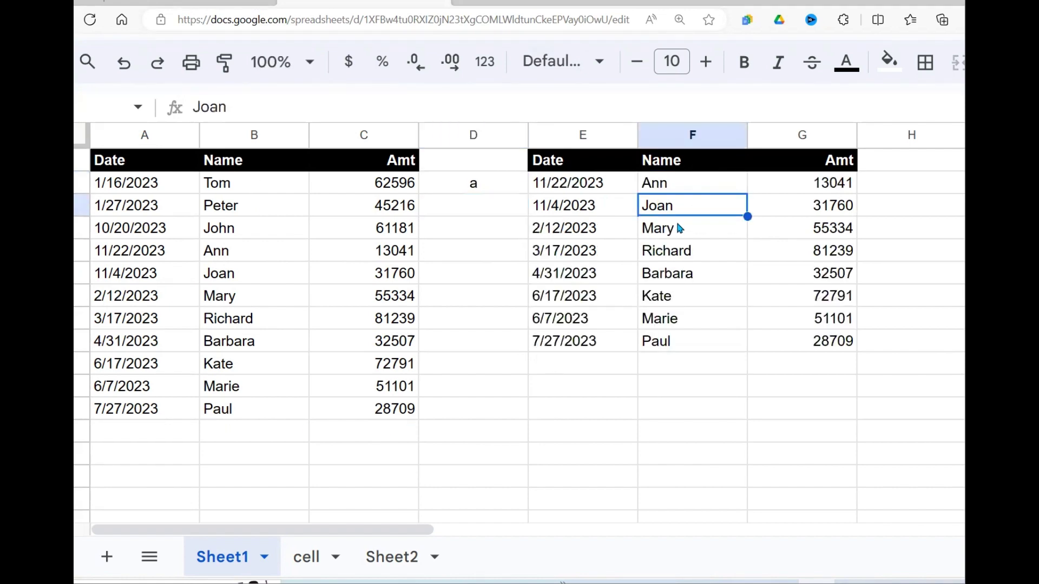
{"action": "left_click", "coordinate": [679, 229]}
{"action": "left_click", "coordinate": [679, 251]}
{"action": "left_click", "coordinate": [679, 277]}
{"action": "left_click", "coordinate": [673, 328]}
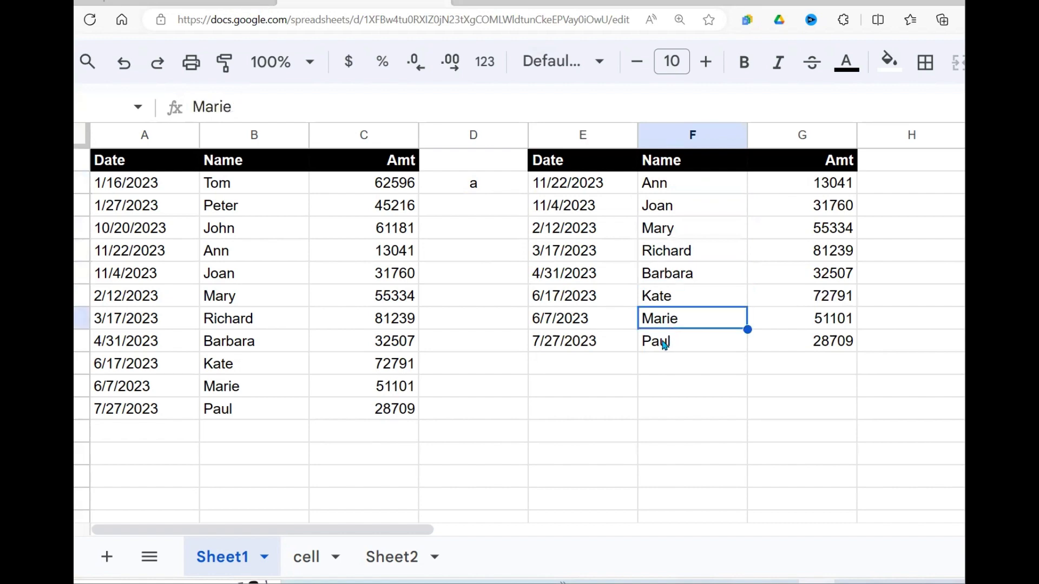
Apply ar as the search text, leaving Mary, Richard, Barbara and Marie, and compare with the Name column
{"action": "left_click", "coordinate": [469, 198]}
{"action": "left_click", "coordinate": [482, 187]}
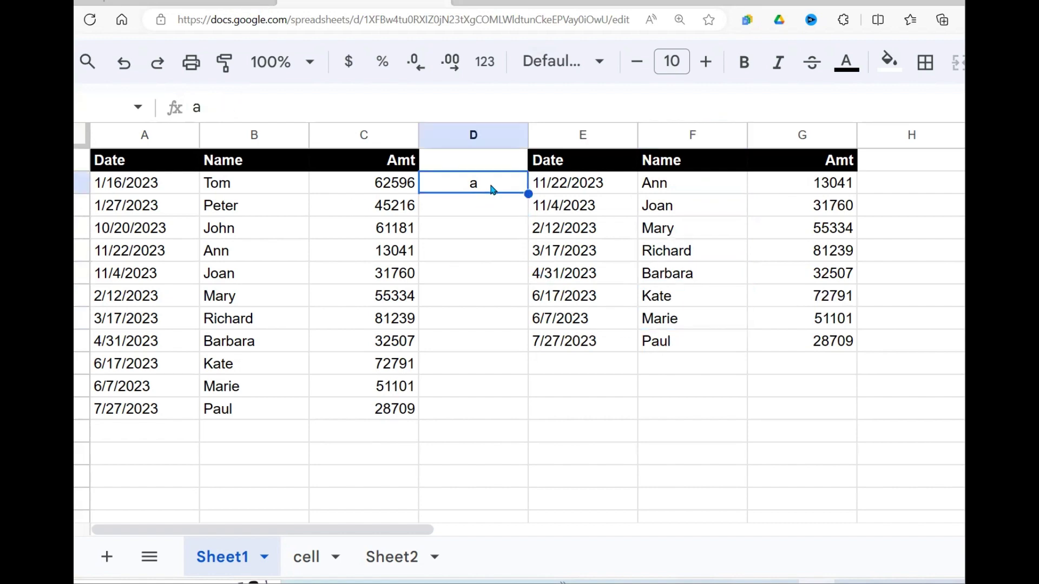
{"action": "left_click", "coordinate": [484, 257]}
{"action": "type", "text": "a"}
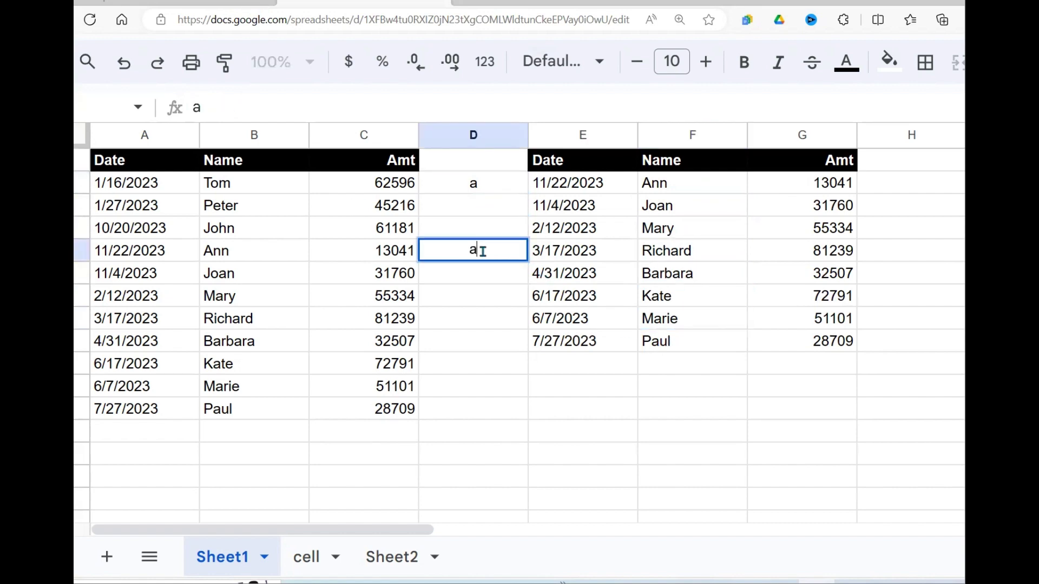
{"action": "type", "text": "r"}
{"action": "key", "text": "BackSpace"}
{"action": "key", "text": "BackSpace"}
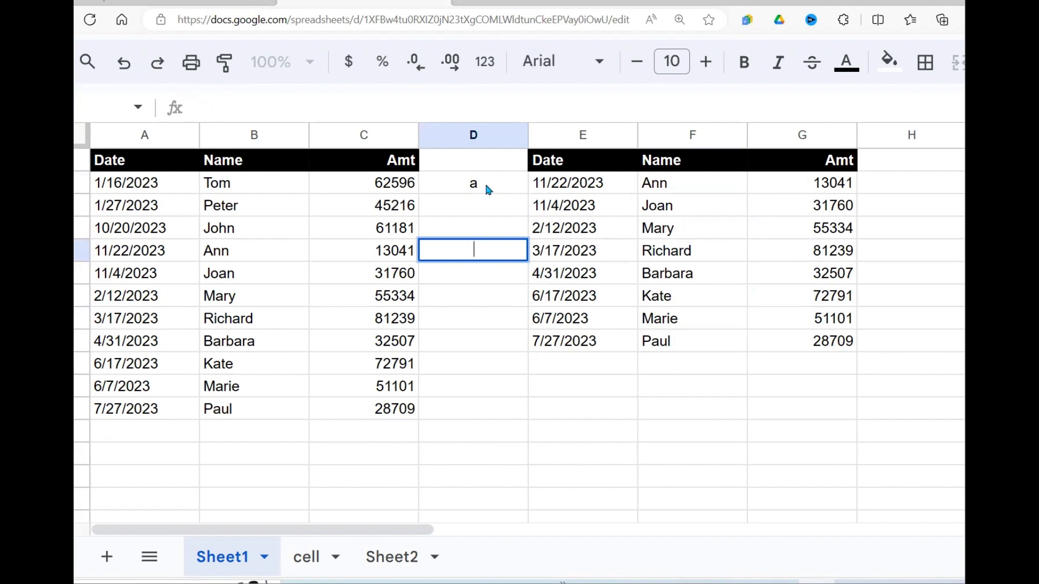
{"action": "left_click", "coordinate": [488, 187]}
{"action": "type", "text": "ar"}
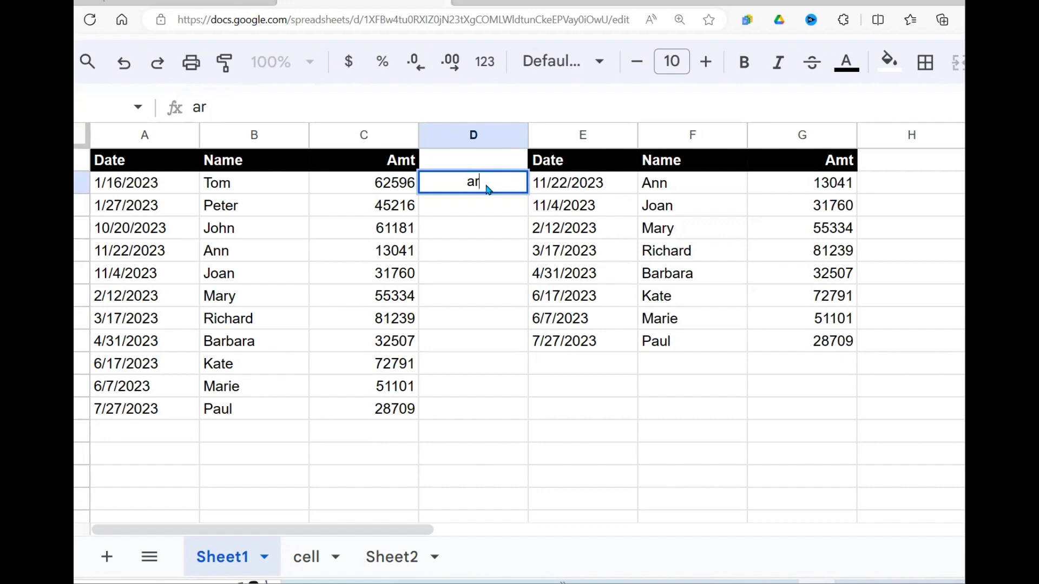
{"action": "key", "text": "Return"}
{"action": "left_click", "coordinate": [699, 191]}
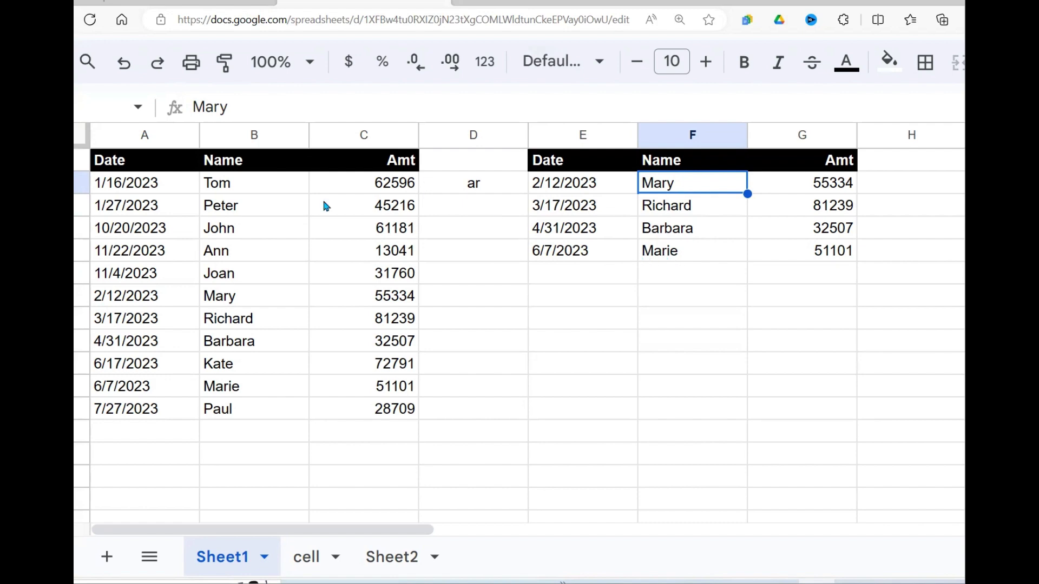
{"action": "left_click_drag", "start_coordinate": [252, 200], "coordinate": [250, 435]}
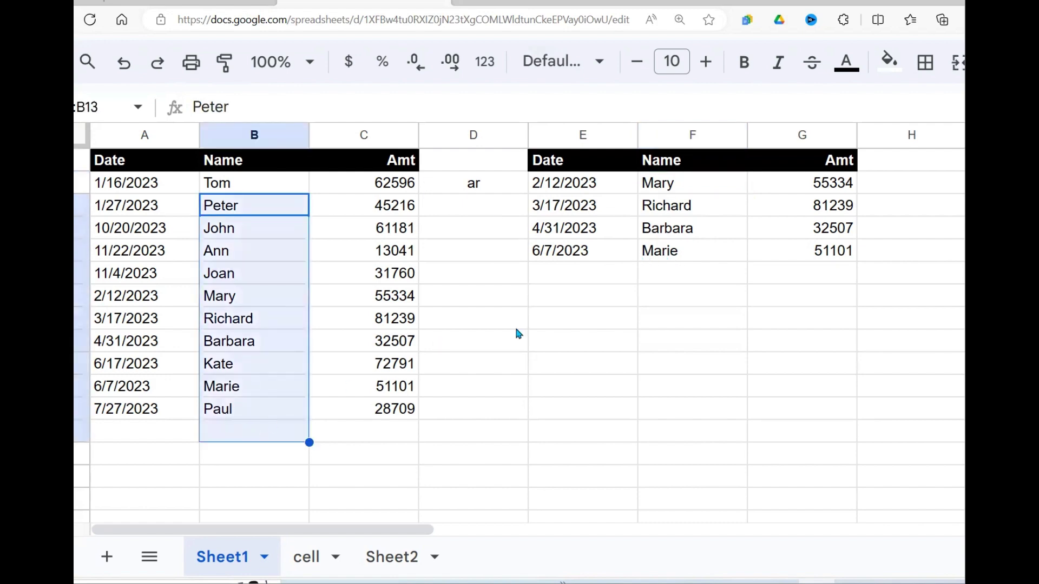
{"action": "left_click", "coordinate": [607, 273]}
{"action": "left_click", "coordinate": [500, 184]}
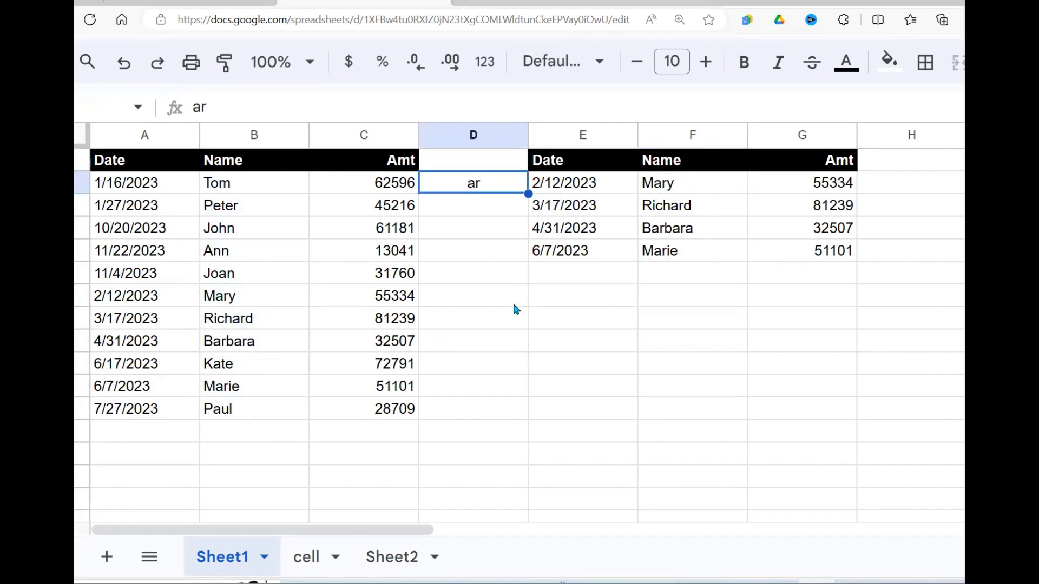
Enter t in D2 and check the matches Tom, Peter and Kate
{"action": "type", "text": "t"}
{"action": "key", "text": "Return"}
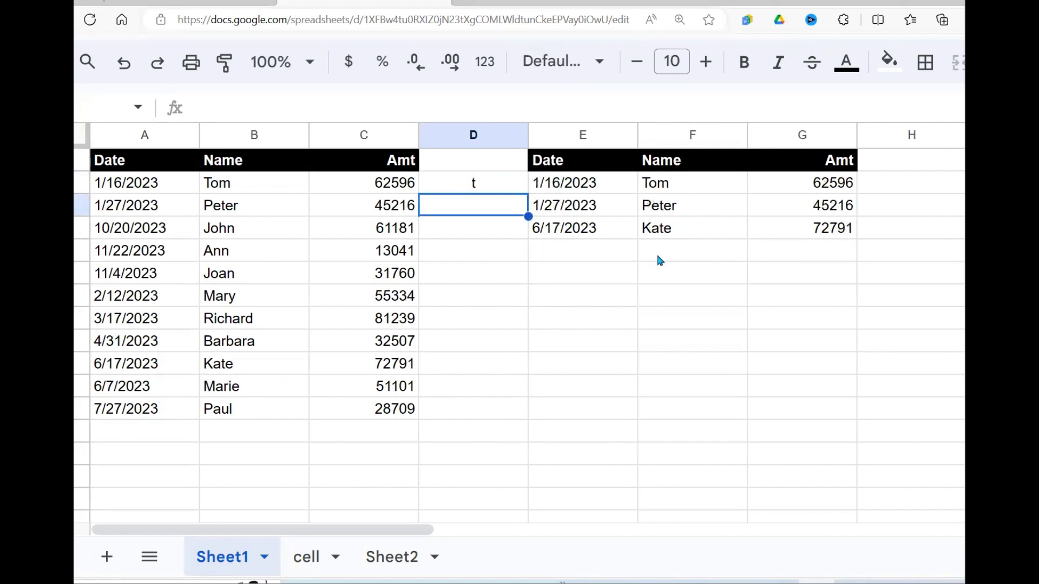
{"action": "left_click", "coordinate": [675, 183]}
{"action": "left_click", "coordinate": [680, 206]}
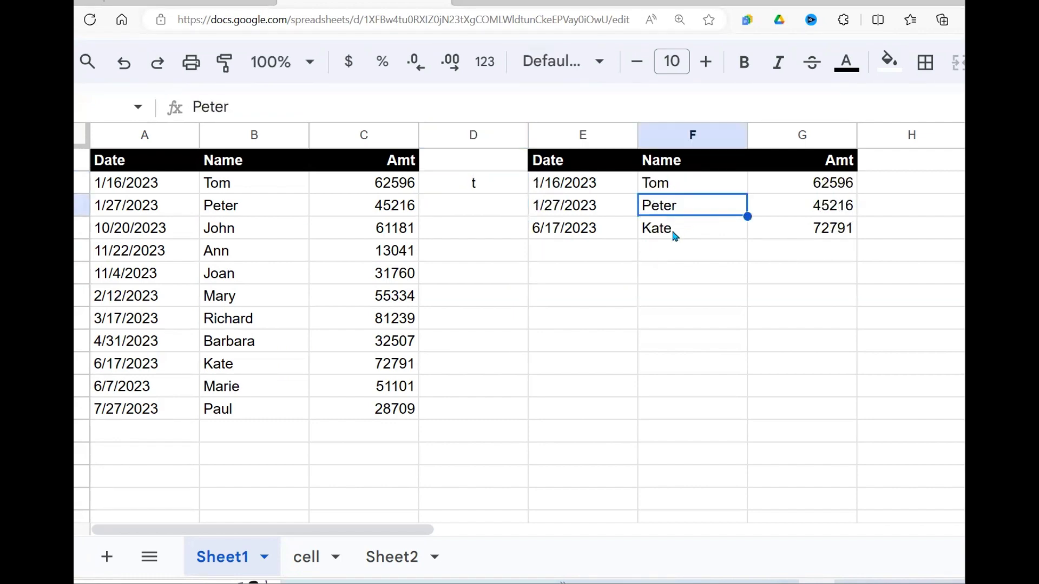
{"action": "left_click", "coordinate": [676, 233]}
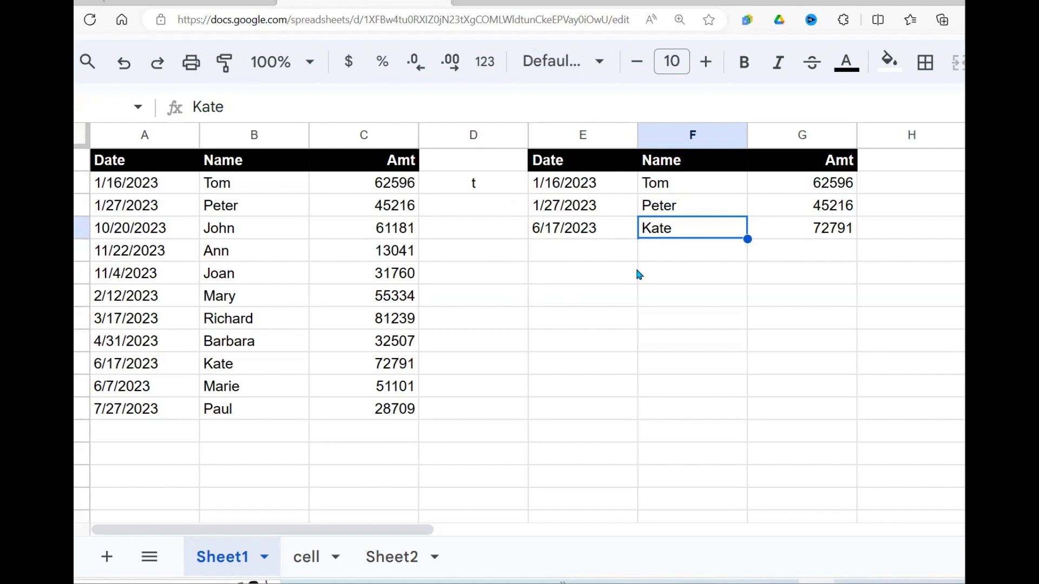
Mark cells D2 down to D7 below the search text, then deselect them
{"action": "left_click", "coordinate": [505, 236]}
{"action": "left_click_drag", "start_coordinate": [494, 190], "coordinate": [491, 233]}
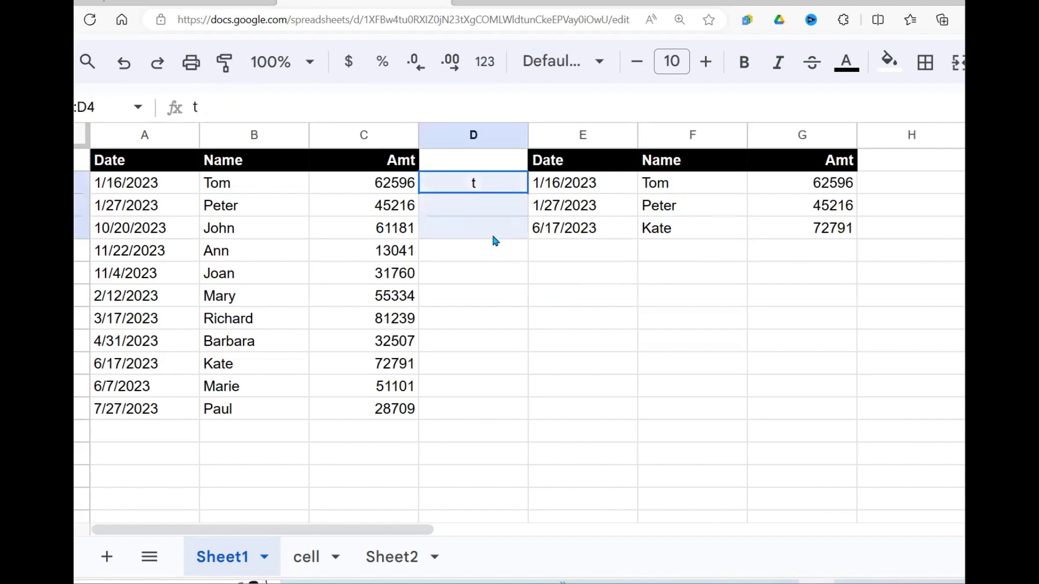
{"action": "left_click", "coordinate": [494, 179]}
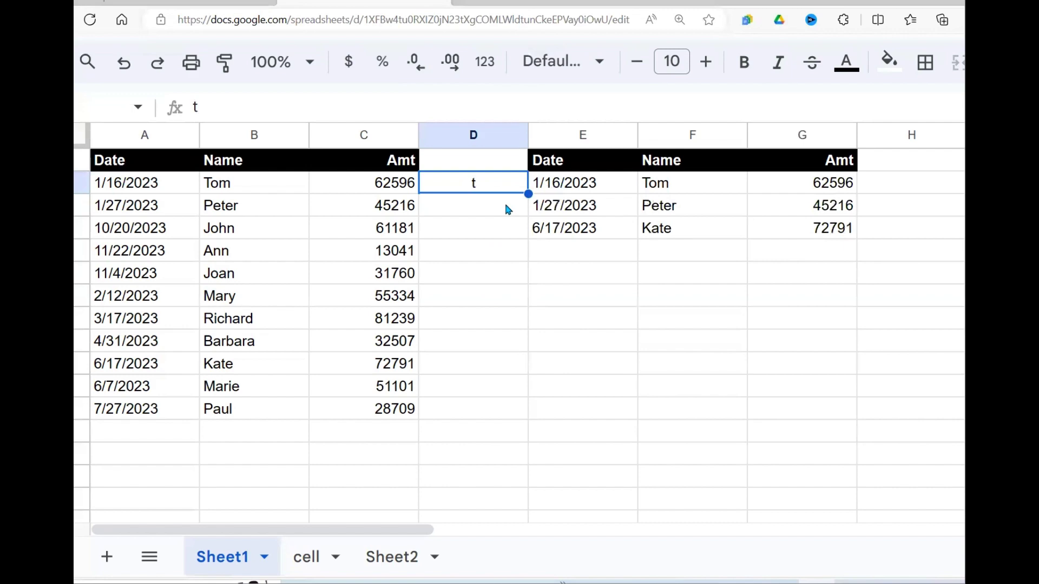
{"action": "left_click", "coordinate": [492, 278]}
{"action": "left_click_drag", "start_coordinate": [490, 188], "coordinate": [487, 303]}
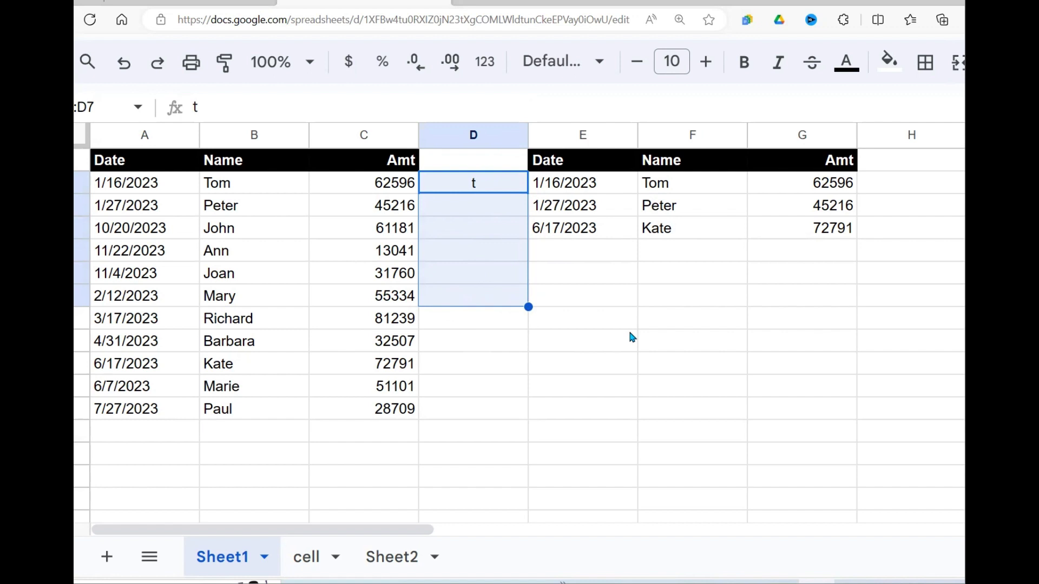
{"action": "left_click", "coordinate": [565, 364]}
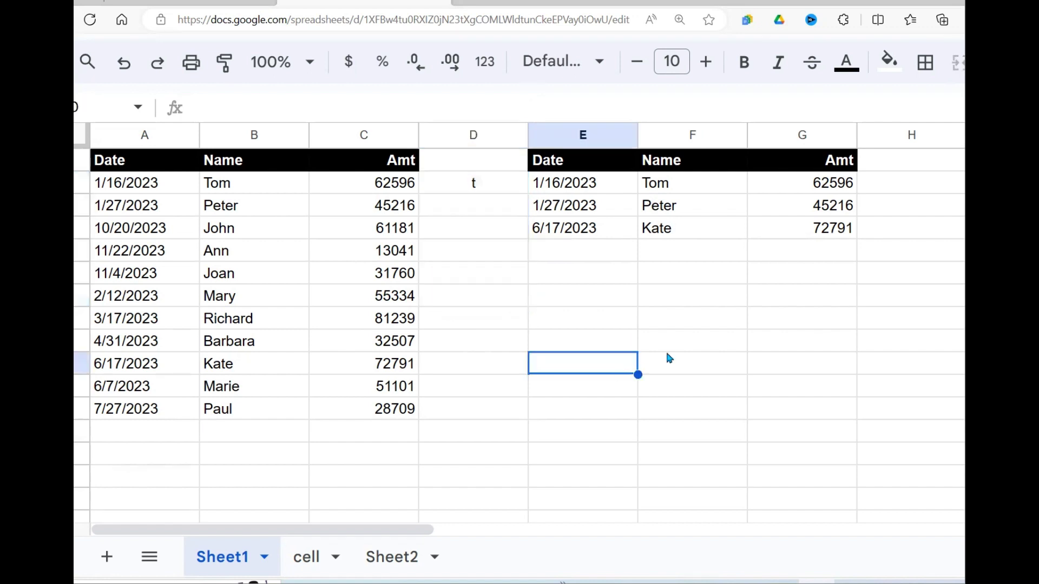
{"action": "left_click", "coordinate": [692, 341]}
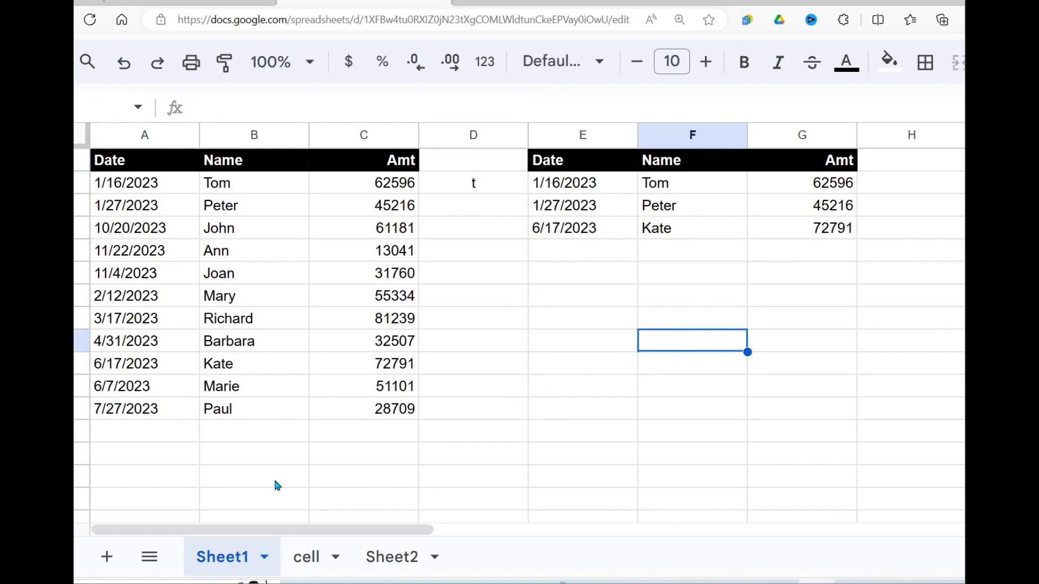
Go to the 'cell' sheet, mark the source data A2:C12, and select E2 for the results
{"action": "left_click", "coordinate": [310, 558]}
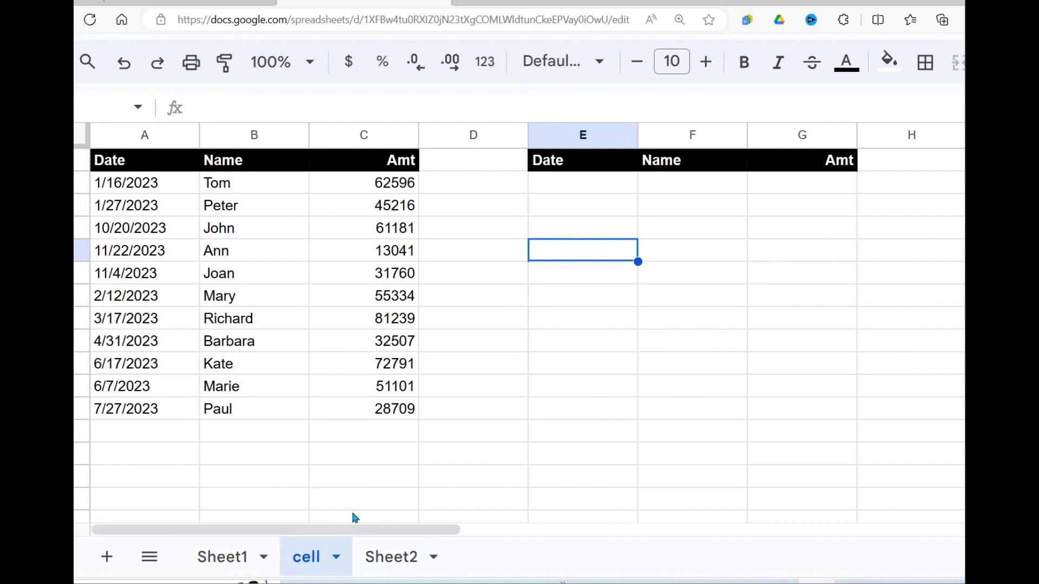
{"action": "left_click", "coordinate": [609, 274]}
{"action": "left_click", "coordinate": [594, 189]}
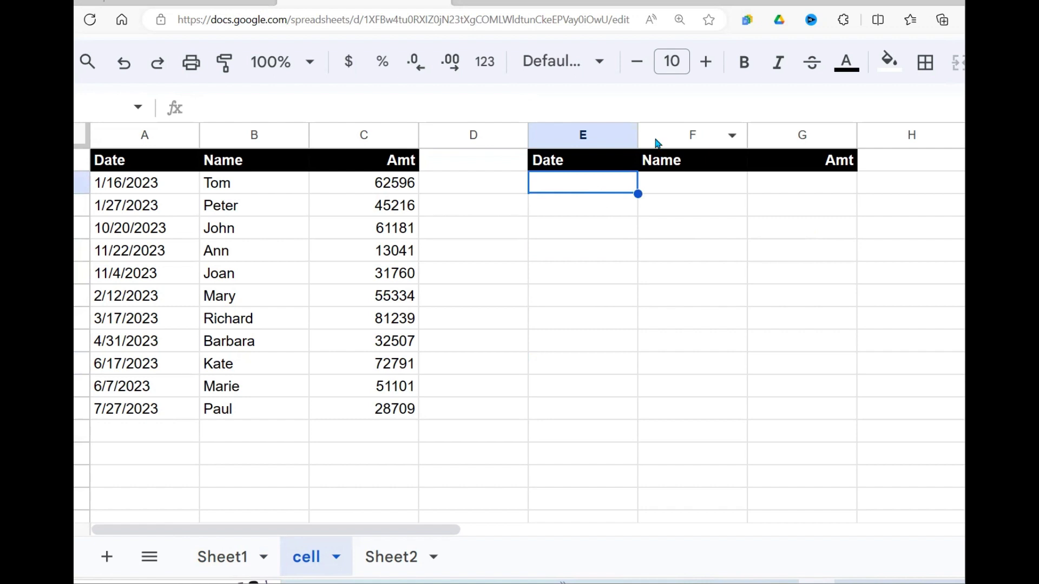
{"action": "left_click", "coordinate": [403, 187]}
{"action": "left_click", "coordinate": [165, 186]}
{"action": "left_click_drag", "start_coordinate": [261, 210], "coordinate": [388, 412]}
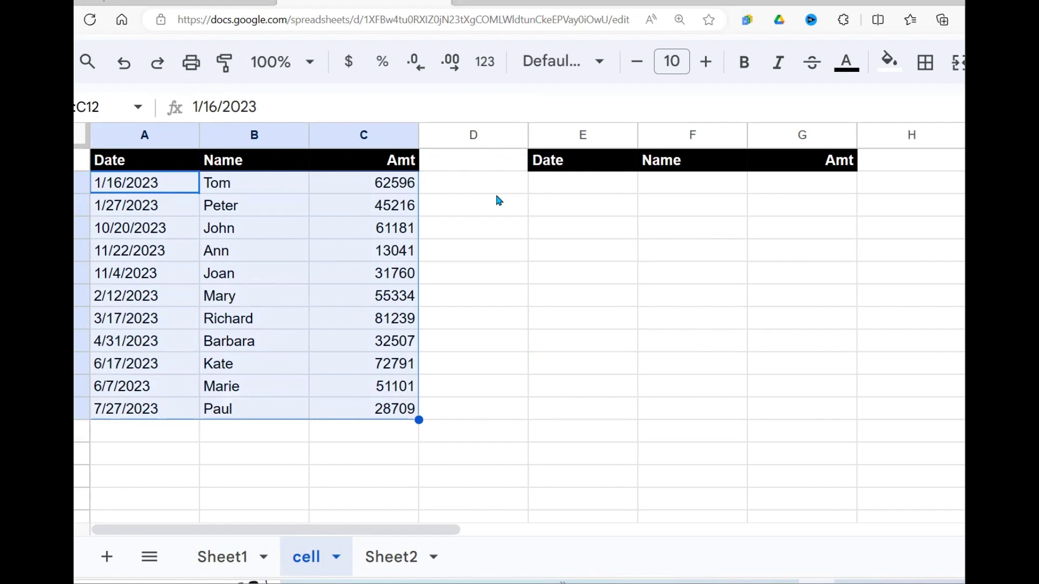
{"action": "left_click", "coordinate": [580, 190]}
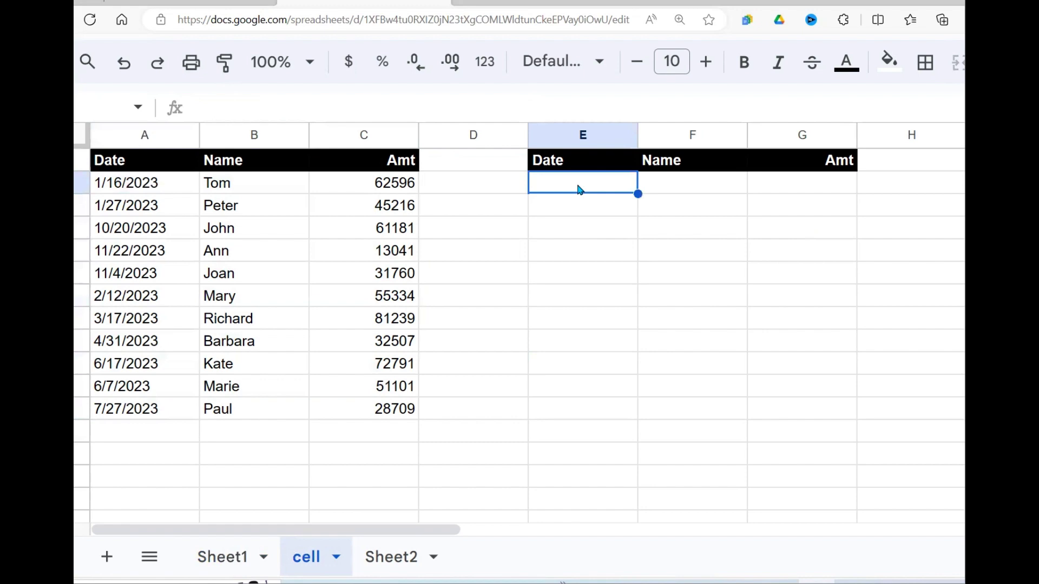
Enter =filter(A2:C12,B2:B12=D2) in E2
{"action": "type", "text": "=fi"}
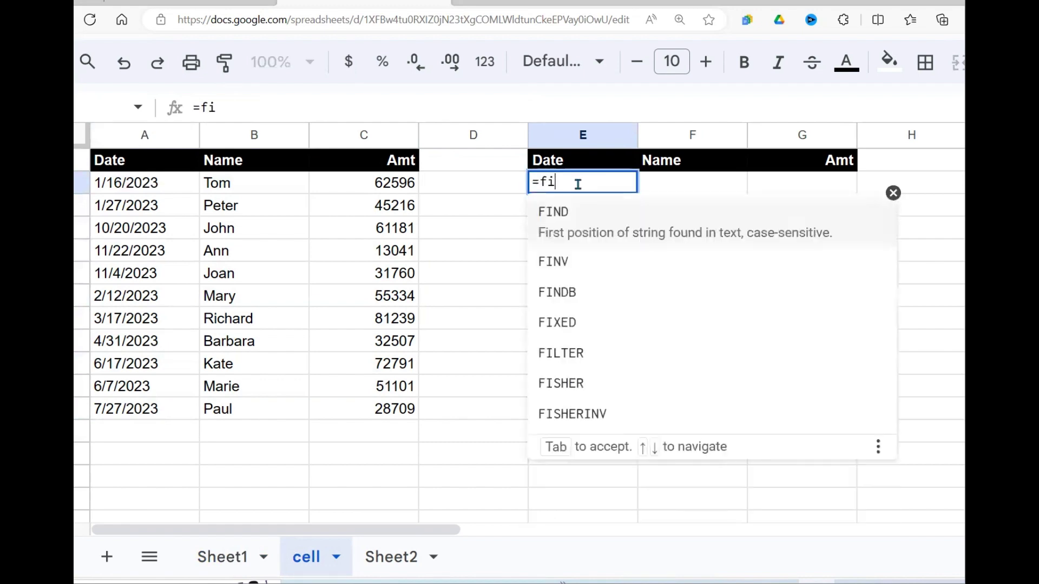
{"action": "type", "text": "lter("}
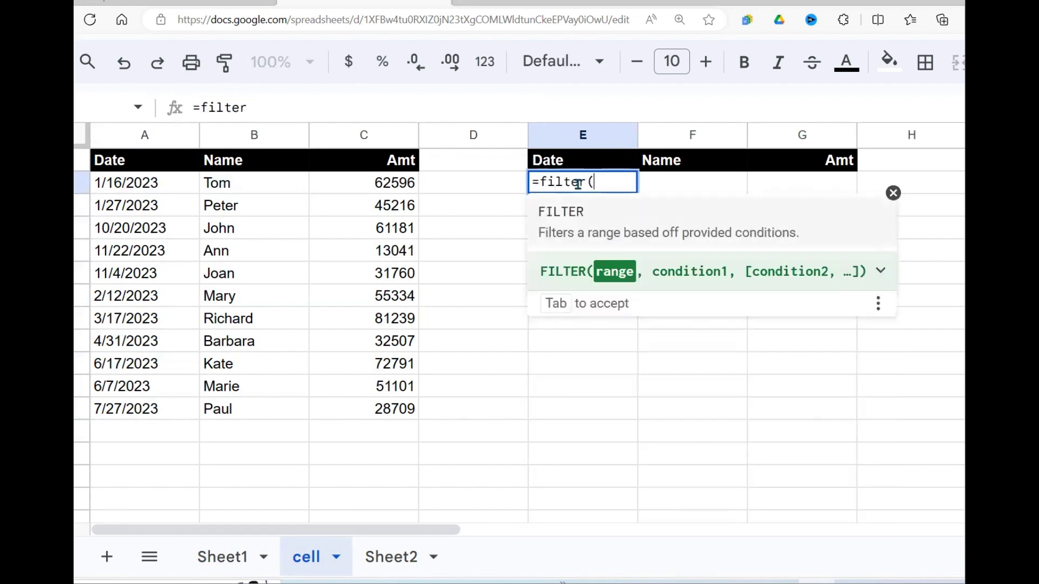
{"action": "left_click_drag", "start_coordinate": [147, 194], "coordinate": [394, 412]}
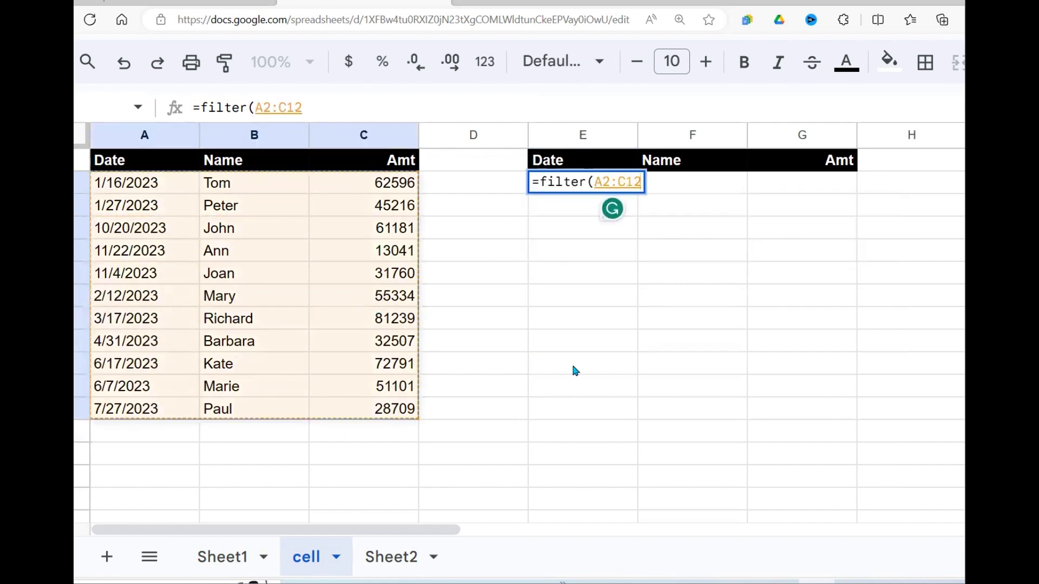
{"action": "type", "text": ","}
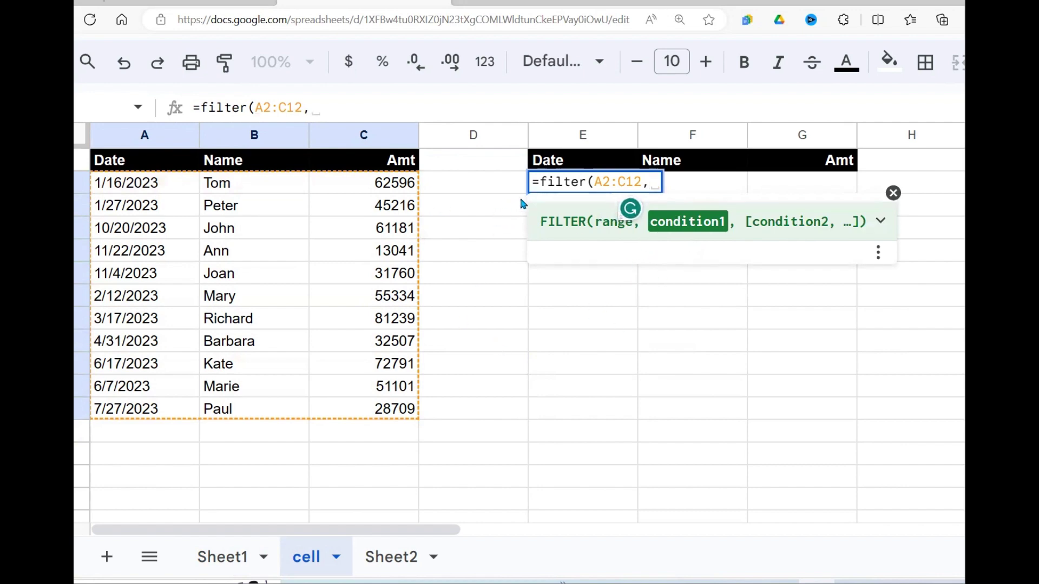
{"action": "left_click_drag", "start_coordinate": [278, 182], "coordinate": [290, 417]}
{"action": "type", "text": "="}
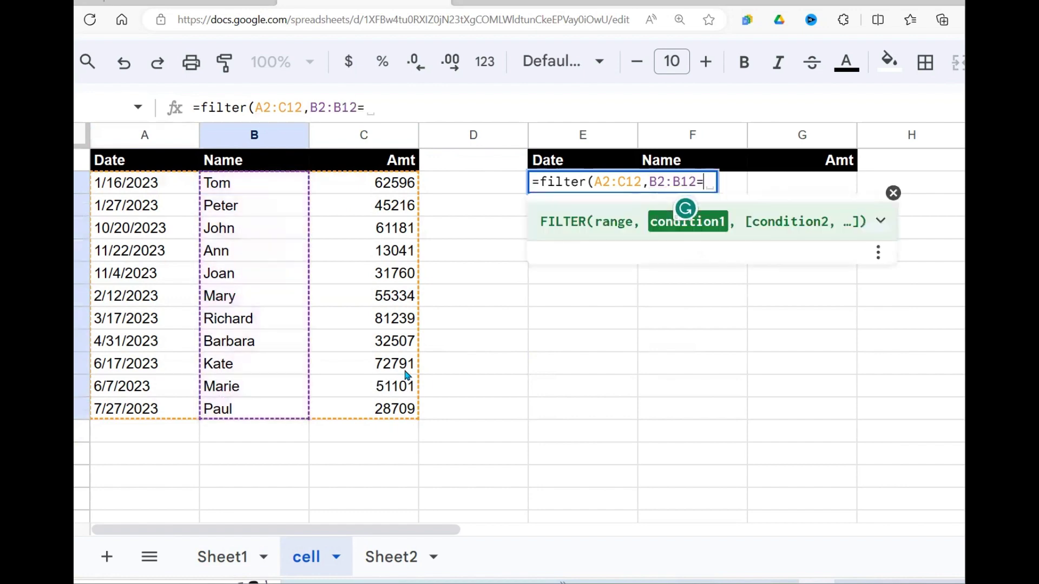
{"action": "left_click", "coordinate": [479, 196]}
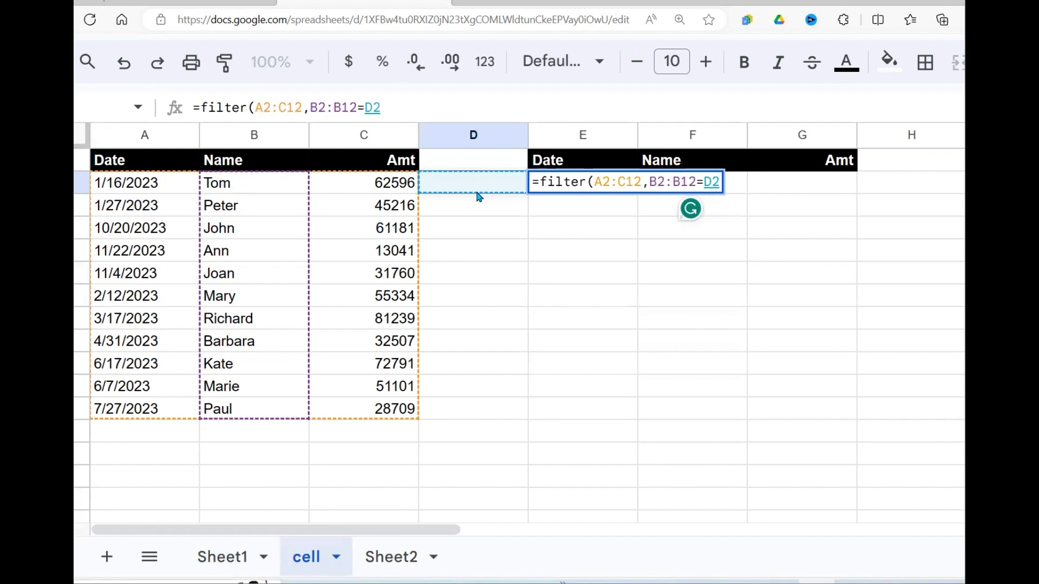
{"action": "type", "text": ")"}
{"action": "key", "text": "Return"}
Set D2 to the letter o and check the FILTER's #N/A result in E2
{"action": "left_click", "coordinate": [509, 181]}
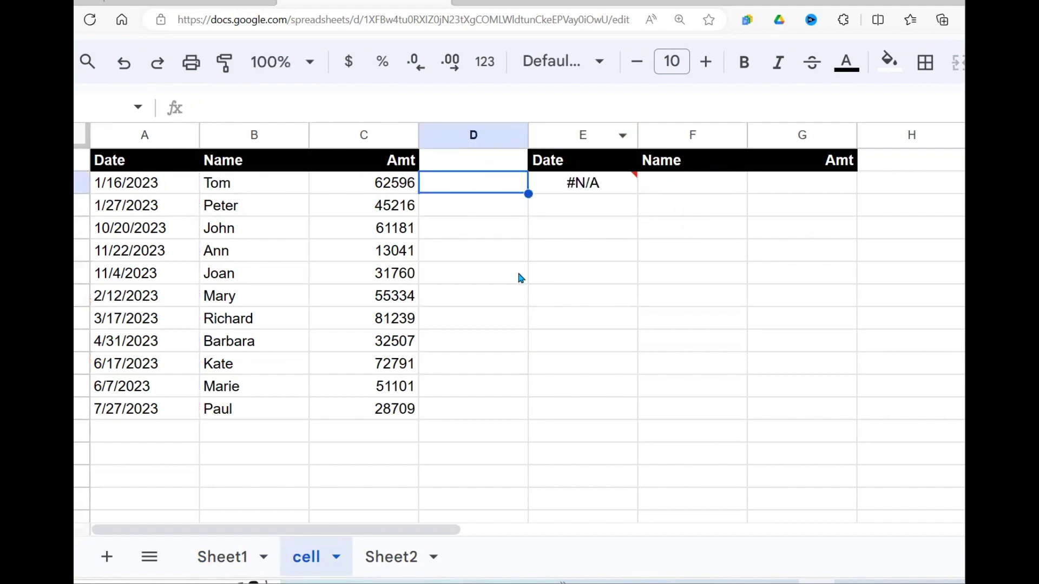
{"action": "type", "text": "0"}
{"action": "key", "text": "Return"}
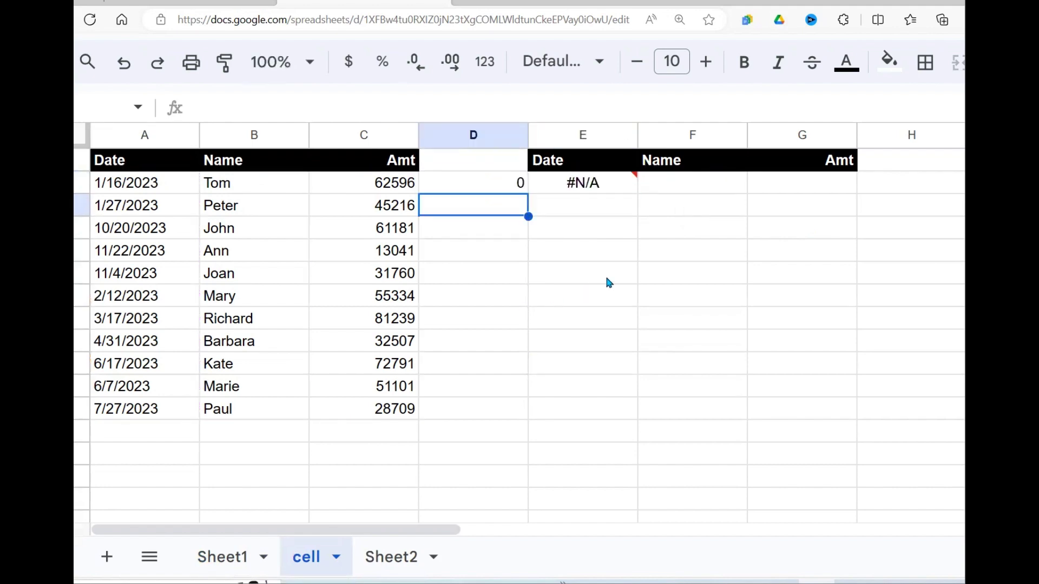
{"action": "key", "text": "Up"}
{"action": "type", "text": "o"}
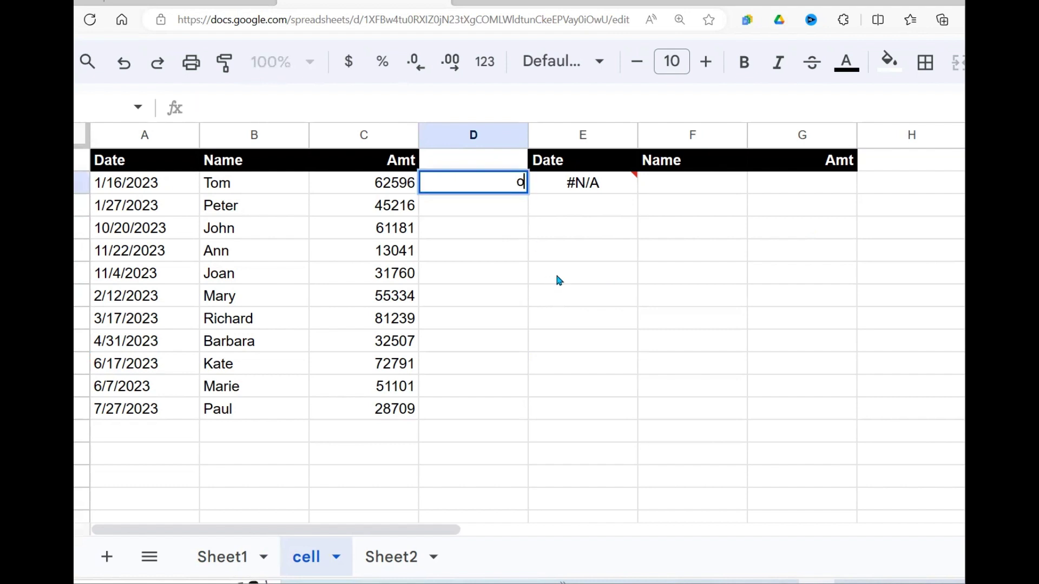
{"action": "key", "text": "Return"}
{"action": "left_click", "coordinate": [601, 183]}
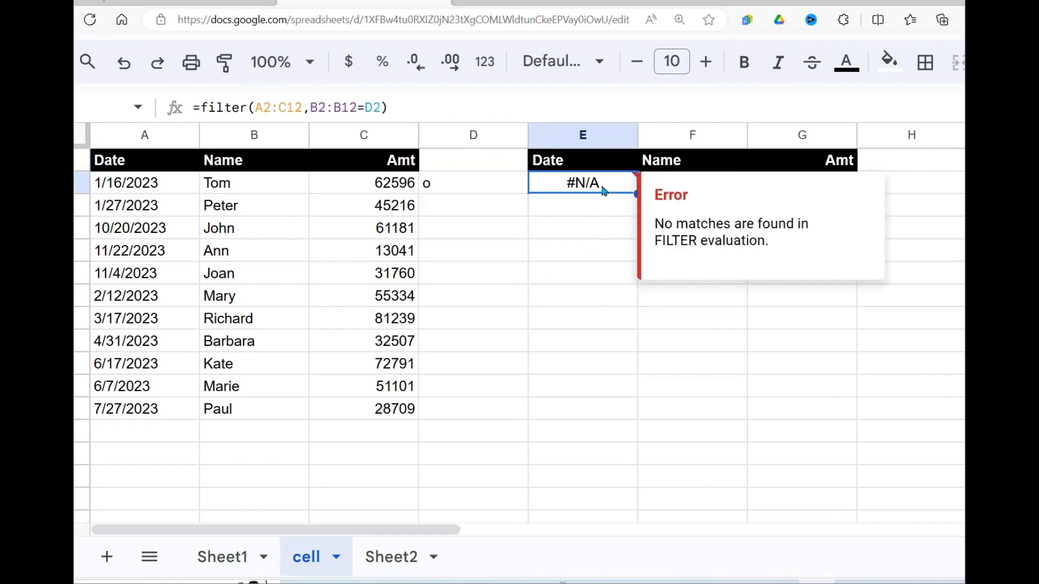
{"action": "double_click", "coordinate": [601, 183]}
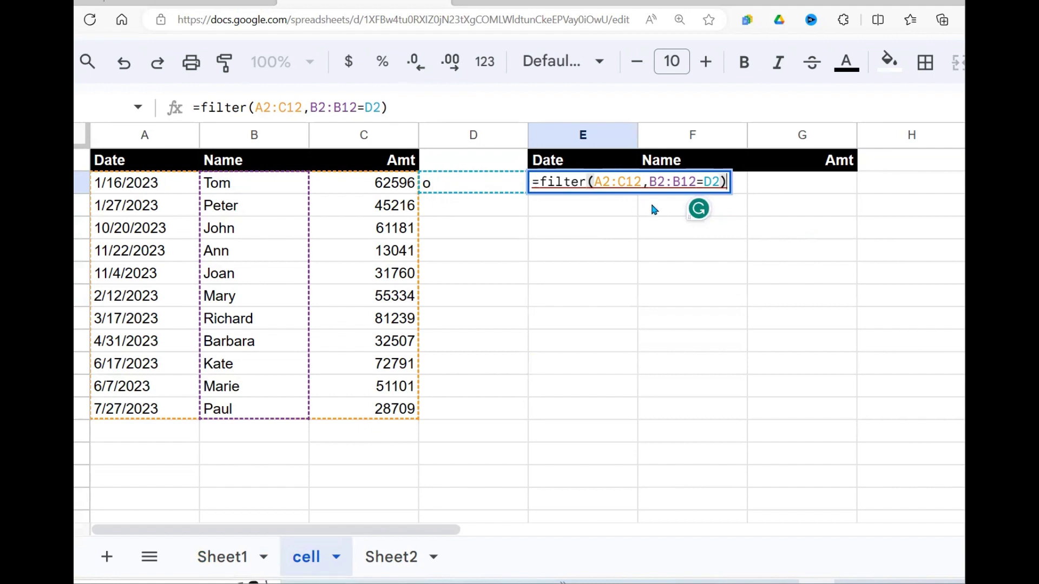
{"action": "key", "text": "Return"}
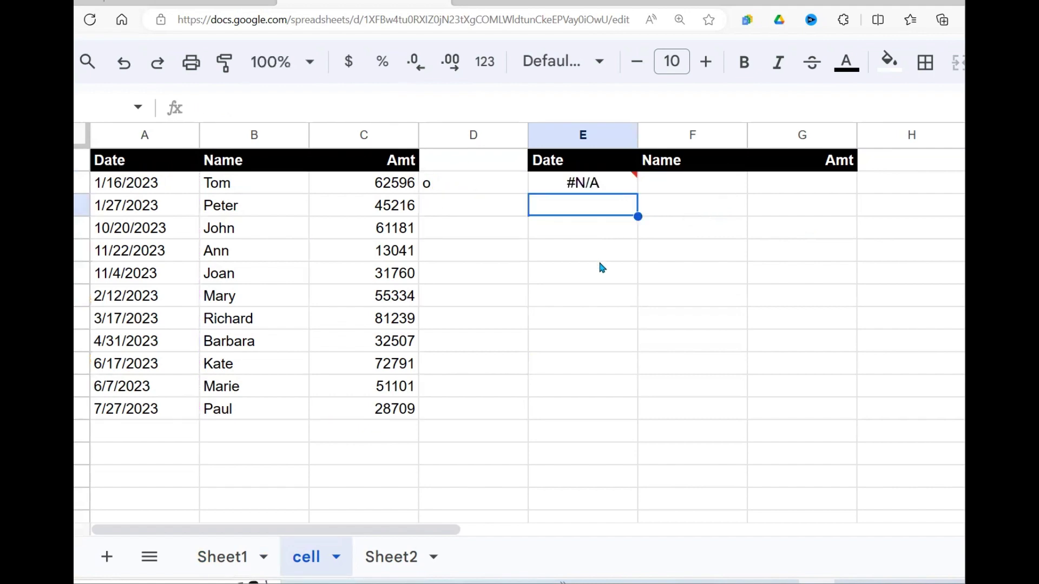
{"action": "left_click", "coordinate": [480, 132]}
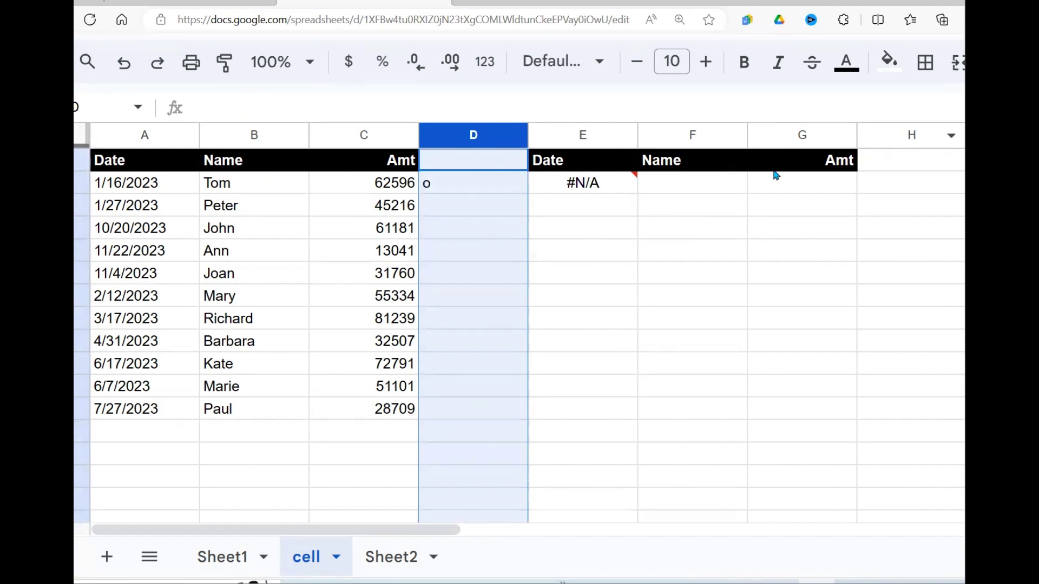
{"action": "left_click", "coordinate": [618, 189]}
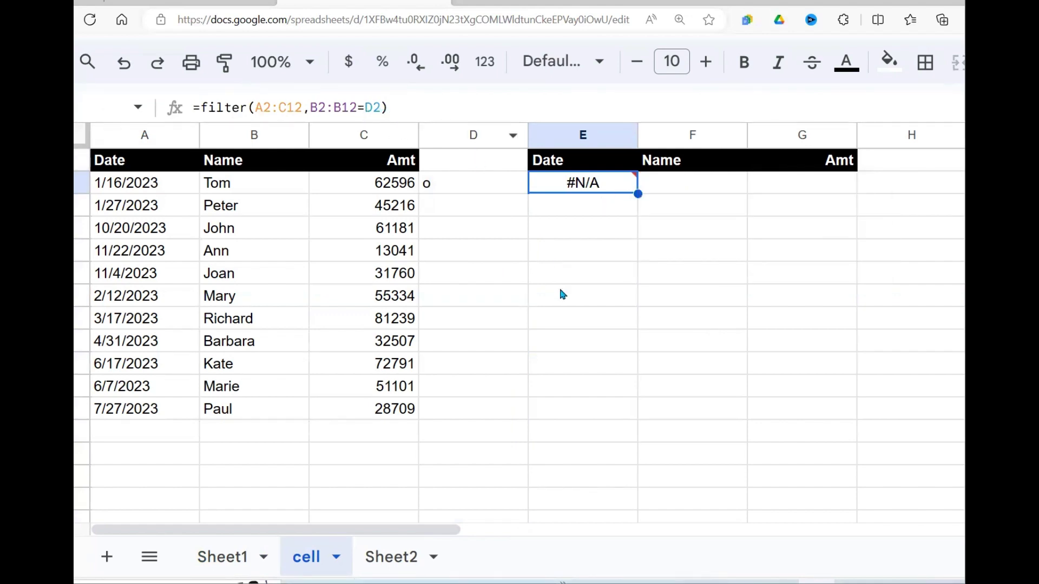
Enter =search(D2,B2:B12) in E6, which returns 2
{"action": "left_click", "coordinate": [574, 282]}
{"action": "type", "text": "="}
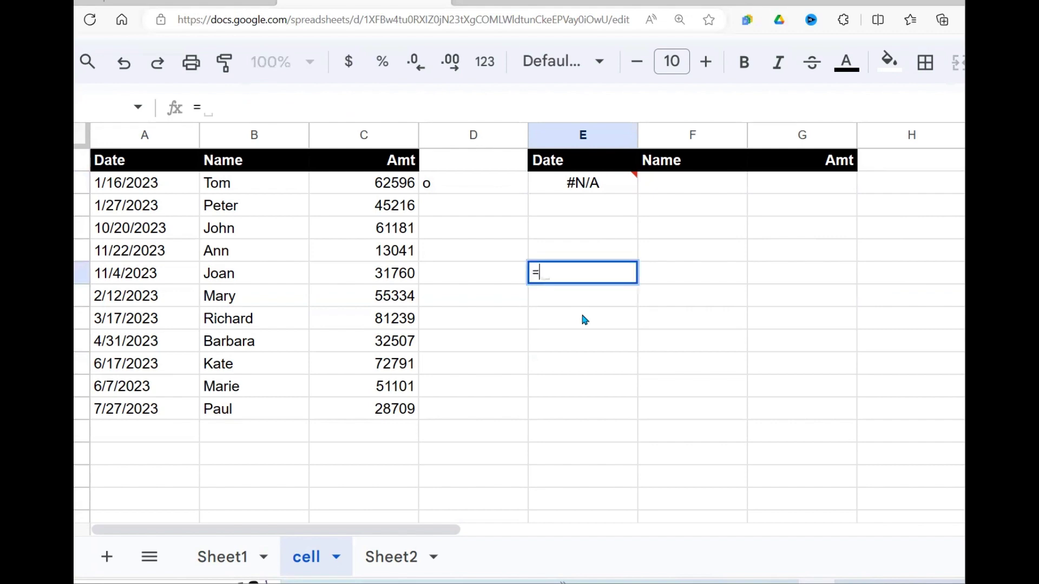
{"action": "type", "text": "search"}
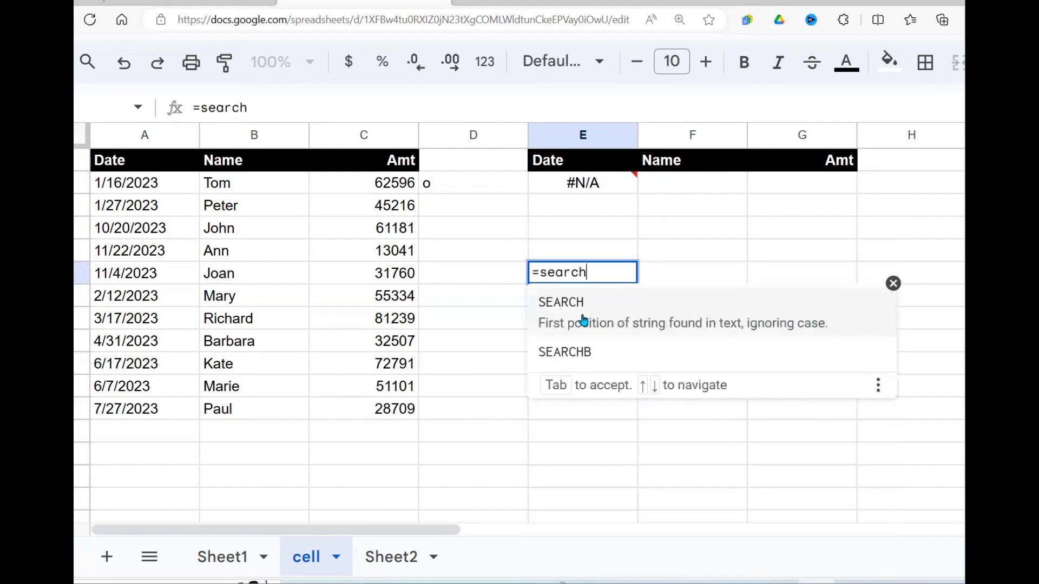
{"action": "type", "text": "("}
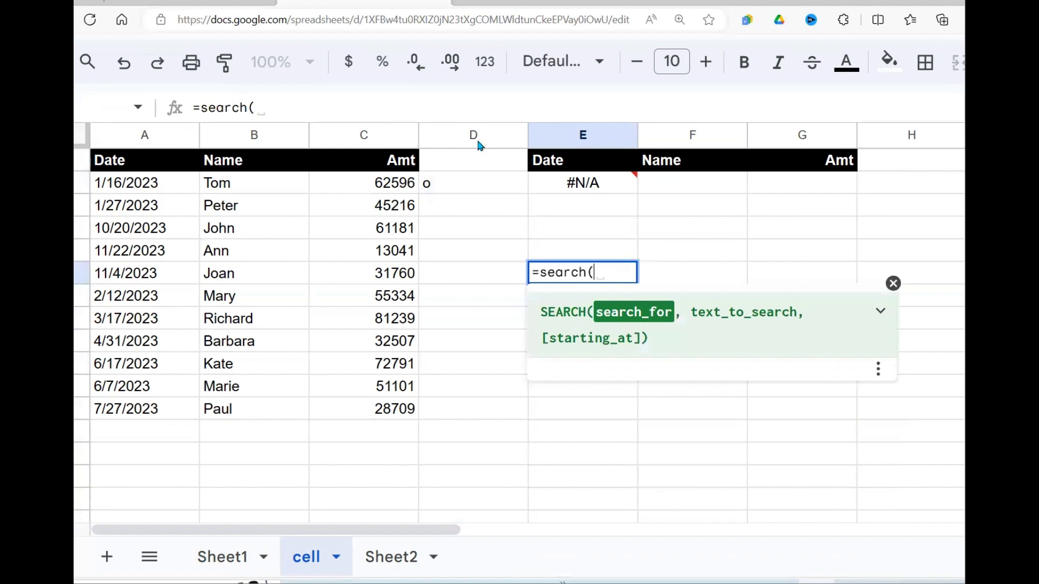
{"action": "left_click", "coordinate": [459, 189]}
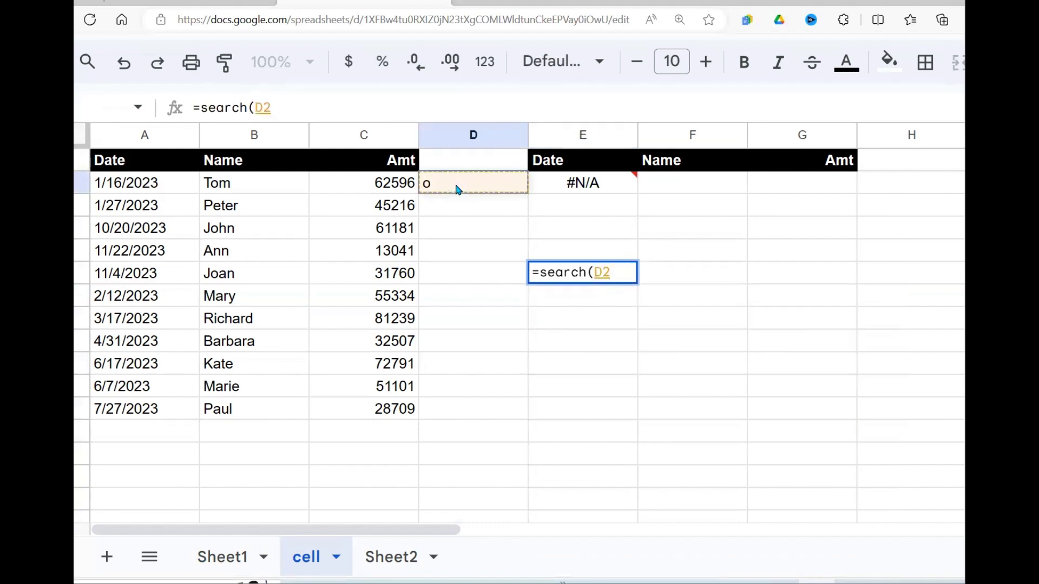
{"action": "type", "text": ","}
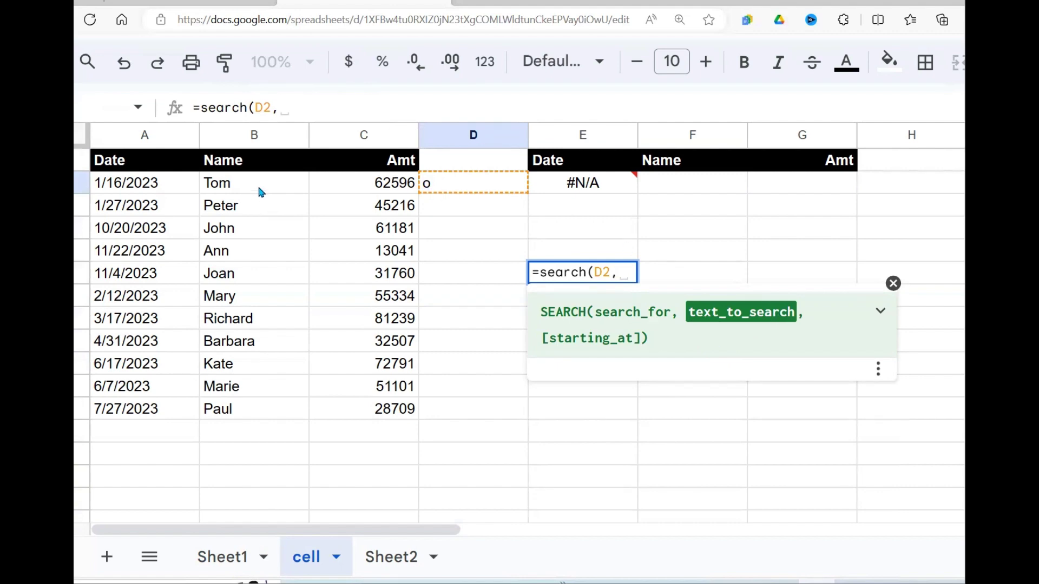
{"action": "left_click_drag", "start_coordinate": [259, 188], "coordinate": [260, 402]}
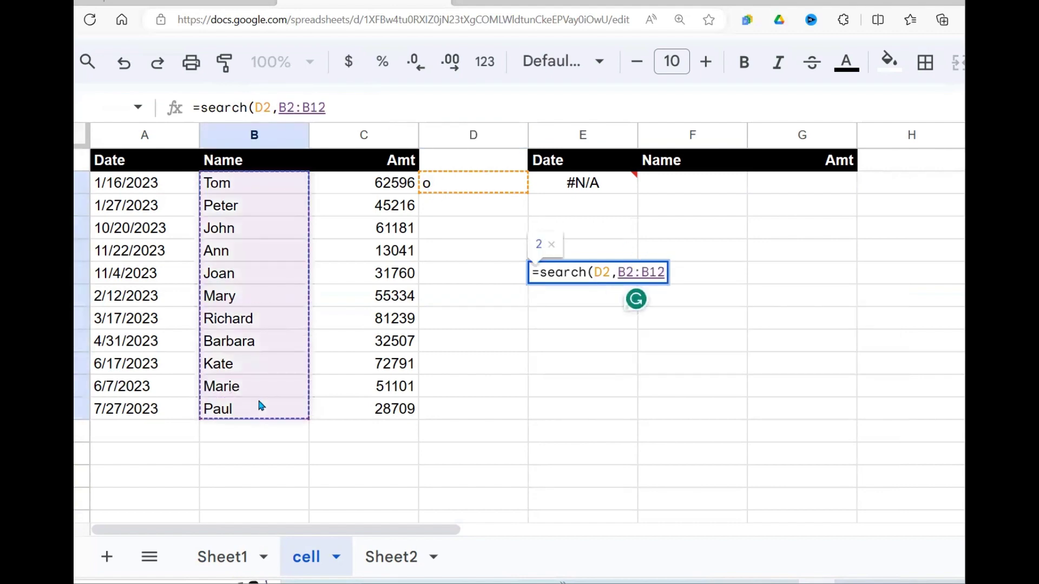
{"action": "type", "text": ")"}
{"action": "key", "text": "Return"}
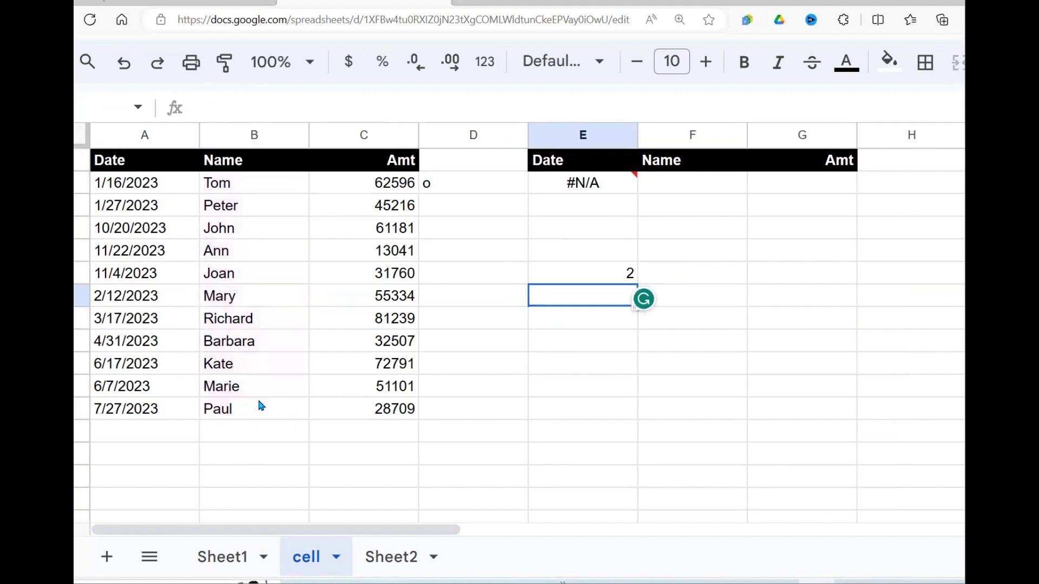
{"action": "left_click", "coordinate": [613, 272]}
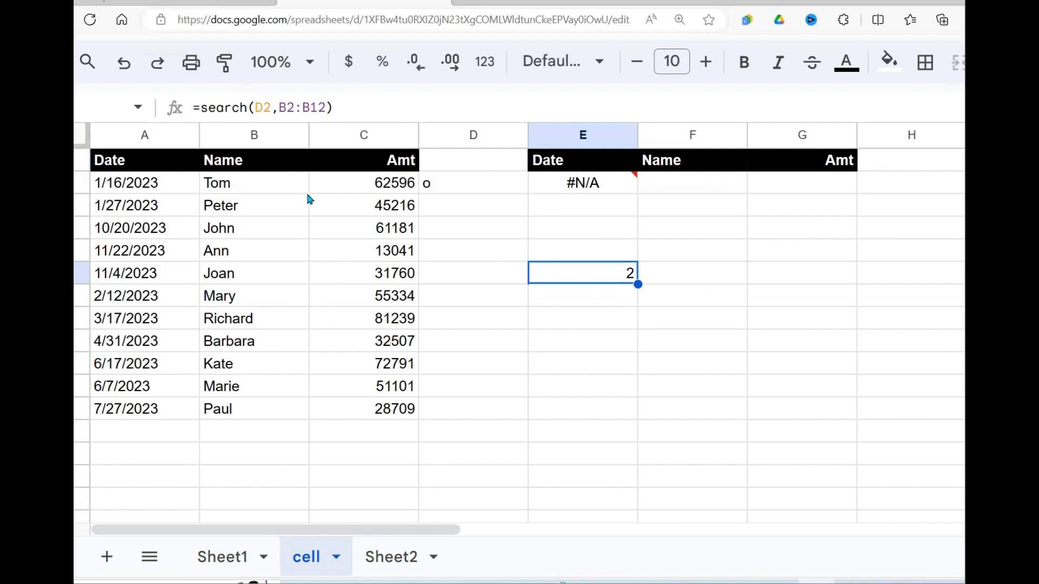
{"action": "left_click", "coordinate": [284, 188]}
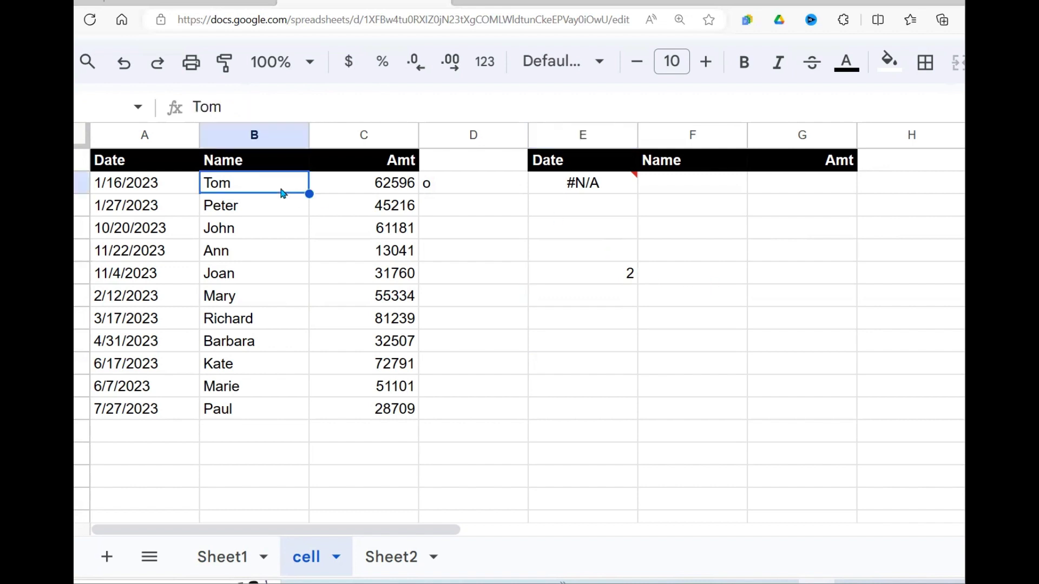
{"action": "left_click", "coordinate": [431, 186]}
{"action": "left_click", "coordinate": [260, 184]}
{"action": "left_click", "coordinate": [618, 279]}
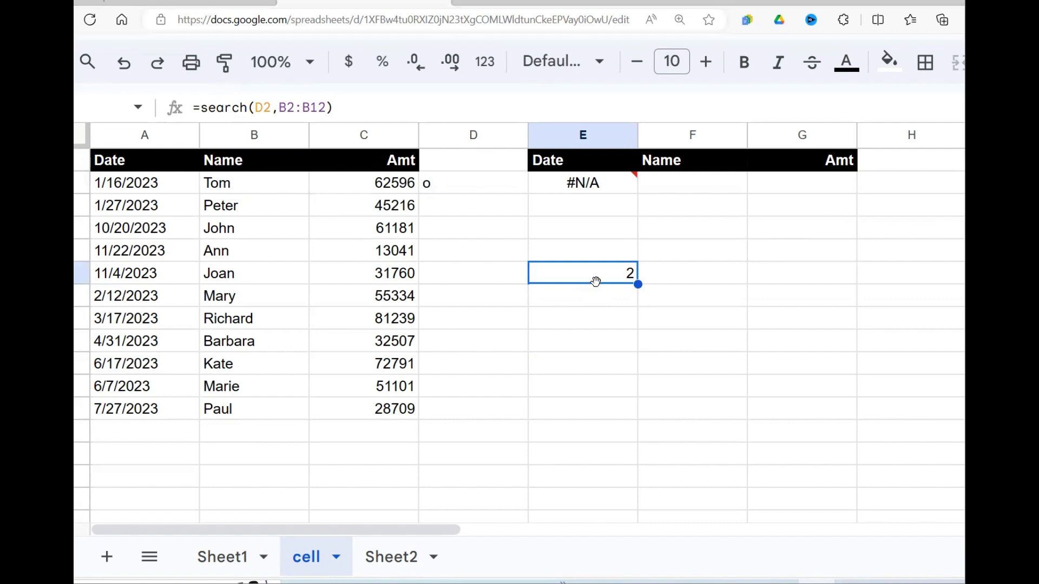
{"action": "left_click", "coordinate": [447, 188]}
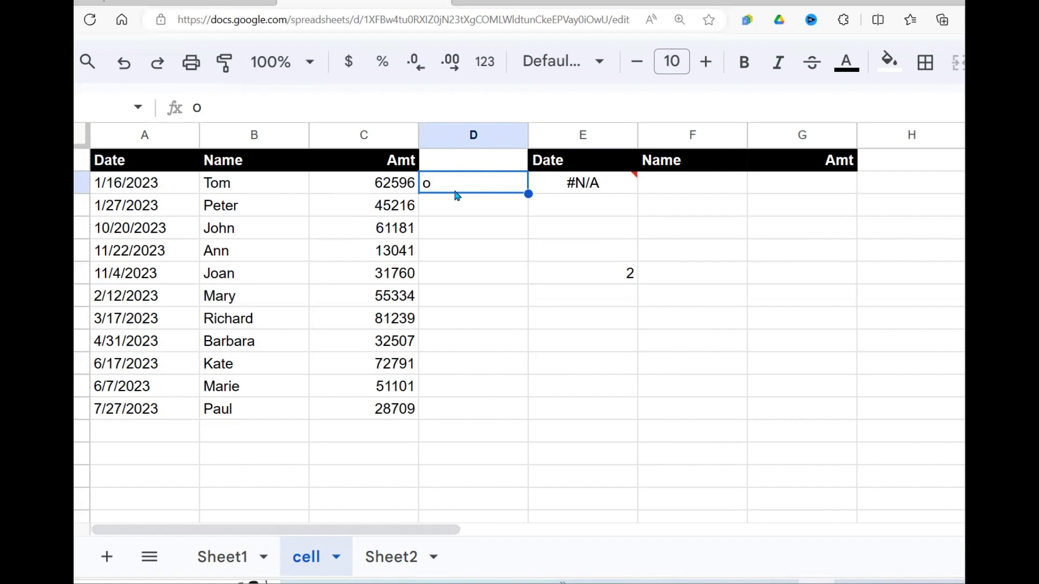
{"action": "left_click", "coordinate": [614, 282]}
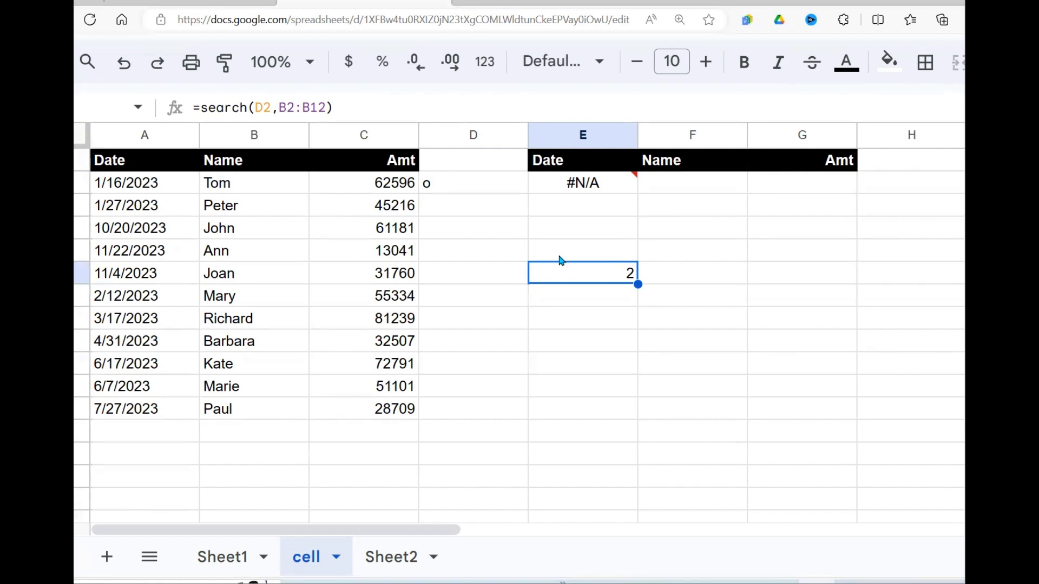
Wrap E6's =search(D2,B2:B12) in ArrayFormula so it spills down column E
{"action": "left_click", "coordinate": [200, 108]}
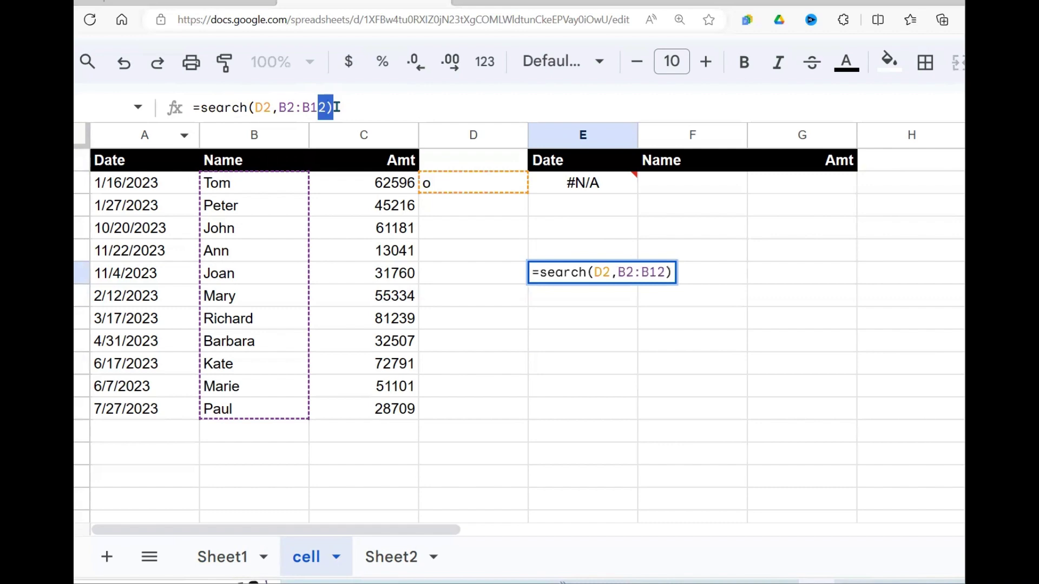
{"action": "left_click", "coordinate": [341, 107]}
{"action": "key", "text": "shift+Left"}
{"action": "key", "text": "shift+Left"}
{"action": "key", "text": "shift+Left"}
{"action": "key", "text": "shift+Left"}
{"action": "key", "text": "shift+Left"}
{"action": "key", "text": "shift+Left"}
{"action": "key", "text": "shift+Left"}
{"action": "key", "text": "shift+Left"}
{"action": "key", "text": "shift+Left"}
{"action": "key", "text": "shift+Left"}
{"action": "key", "text": "shift+Left"}
{"action": "key", "text": "shift+Left"}
{"action": "key", "text": "shift+Left"}
{"action": "key", "text": "shift+Left"}
{"action": "key", "text": "shift+Left"}
{"action": "key", "text": "shift+Left"}
{"action": "key", "text": "shift+Left"}
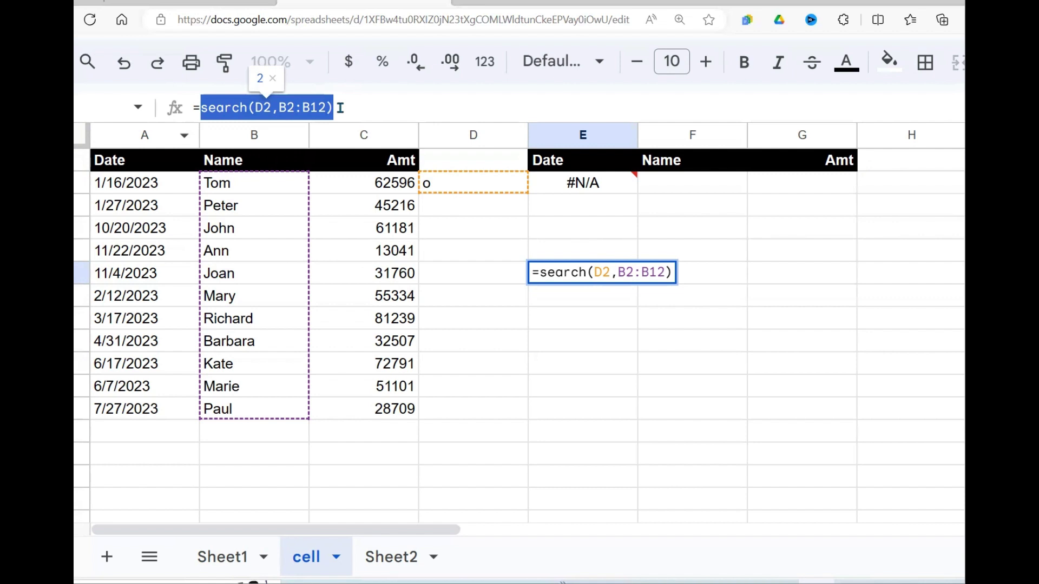
{"action": "key", "text": "ctrl+shift+Return"}
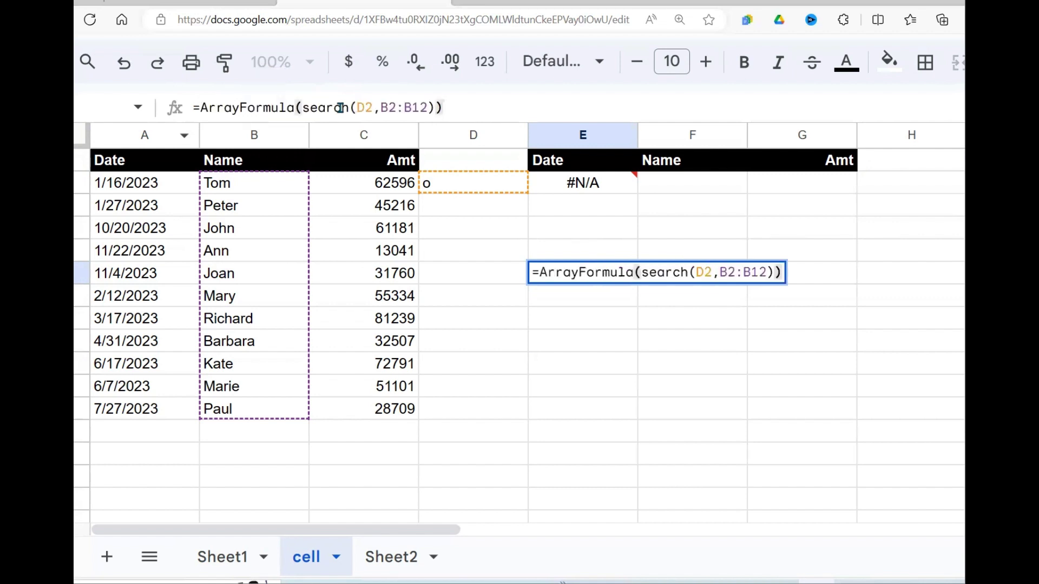
{"action": "key", "text": "Return"}
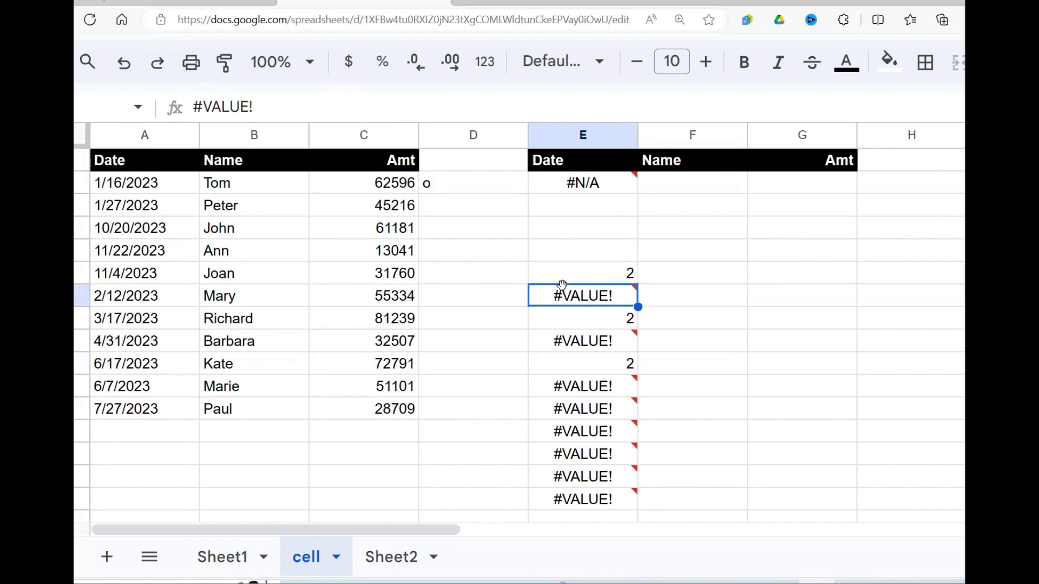
{"action": "left_click", "coordinate": [620, 281]}
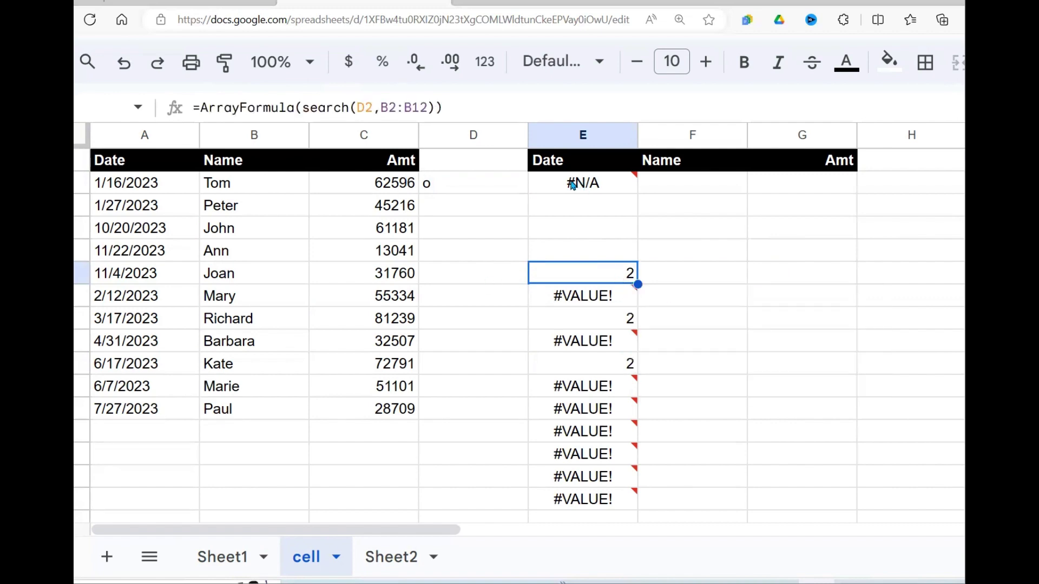
{"action": "left_click", "coordinate": [621, 296]}
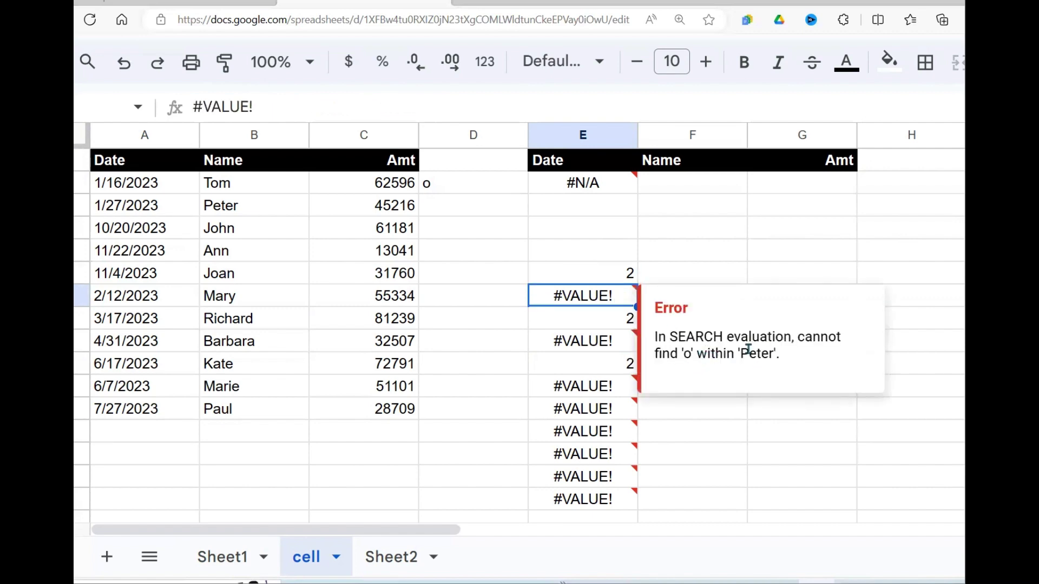
{"action": "left_click", "coordinate": [223, 229]}
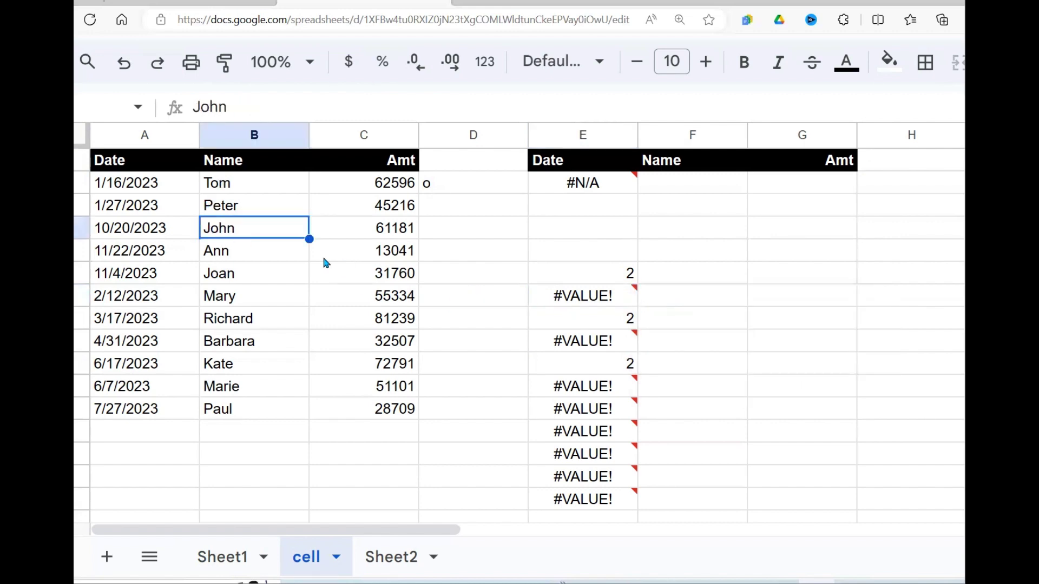
{"action": "left_click", "coordinate": [620, 325]}
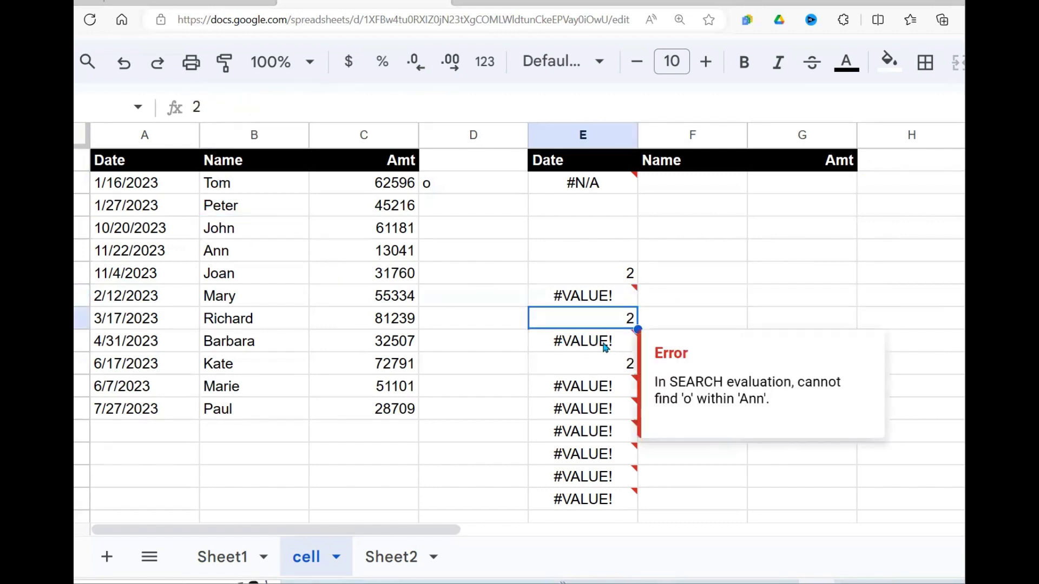
{"action": "left_click", "coordinate": [605, 348]}
{"action": "left_click", "coordinate": [608, 363]}
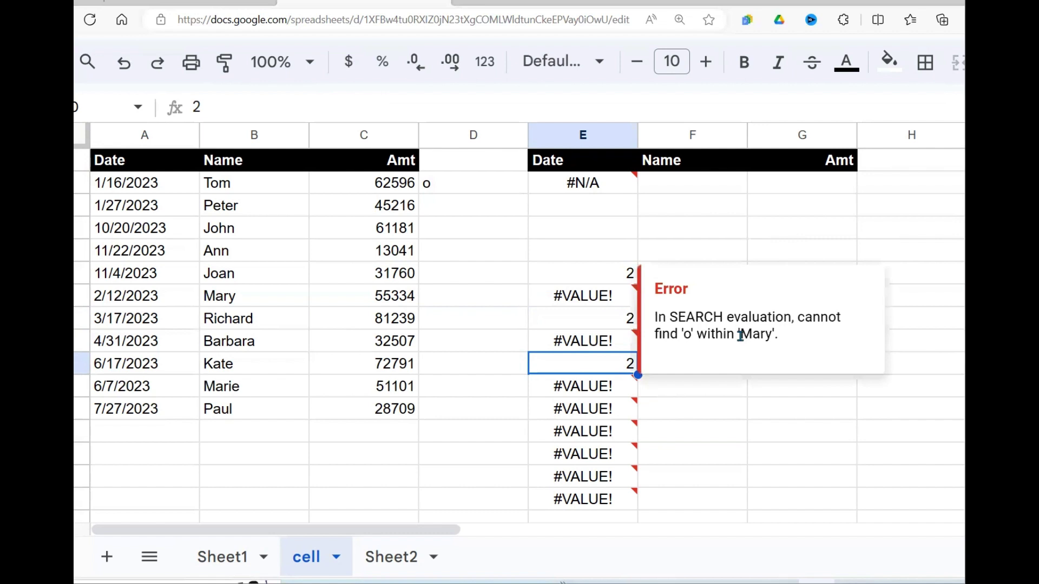
{"action": "left_click", "coordinate": [615, 254]}
{"action": "left_click", "coordinate": [591, 187]}
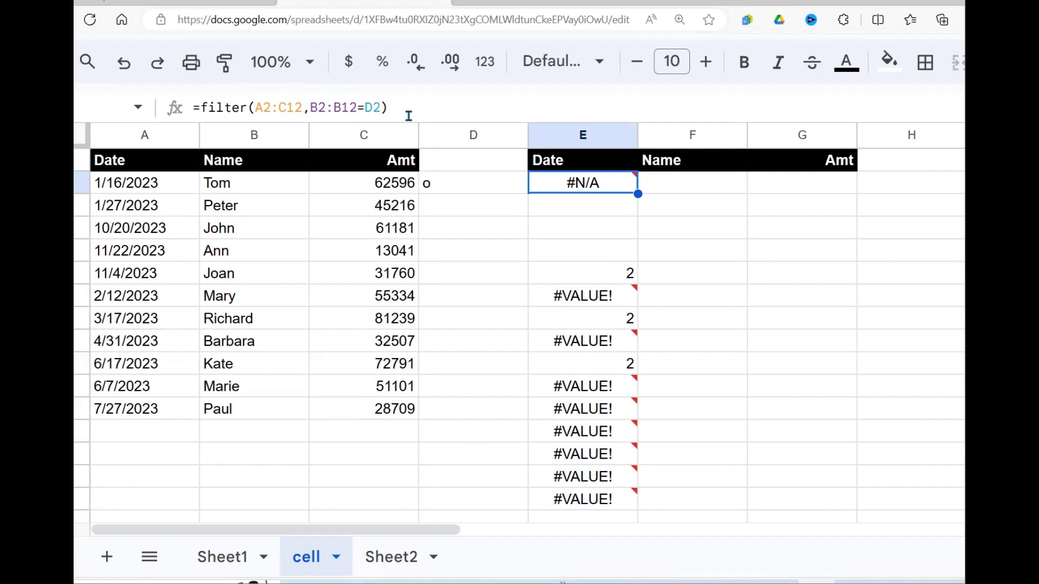
{"action": "left_click", "coordinate": [629, 275]}
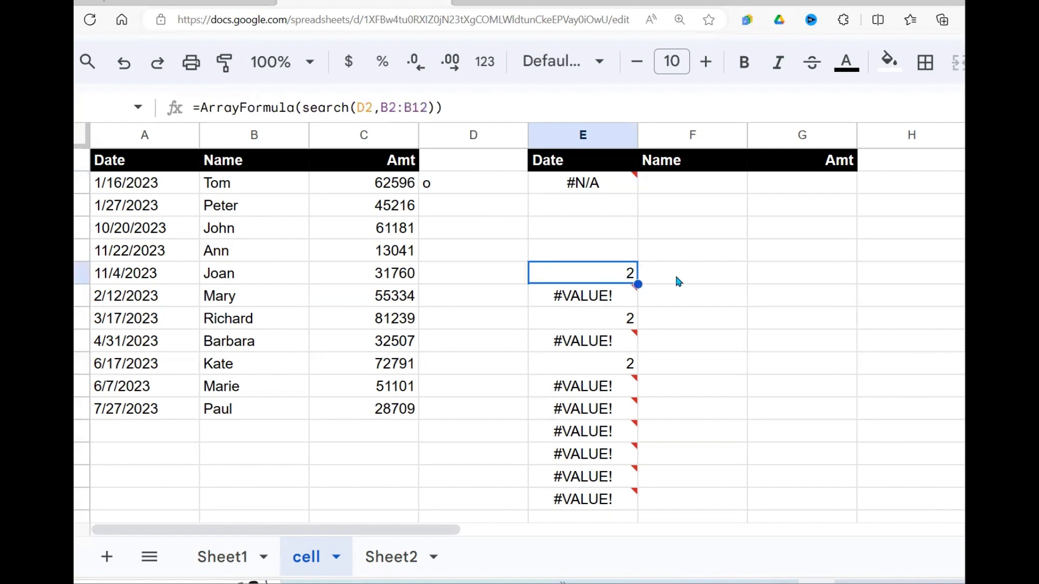
{"action": "left_click", "coordinate": [595, 433], "text": "shift"}
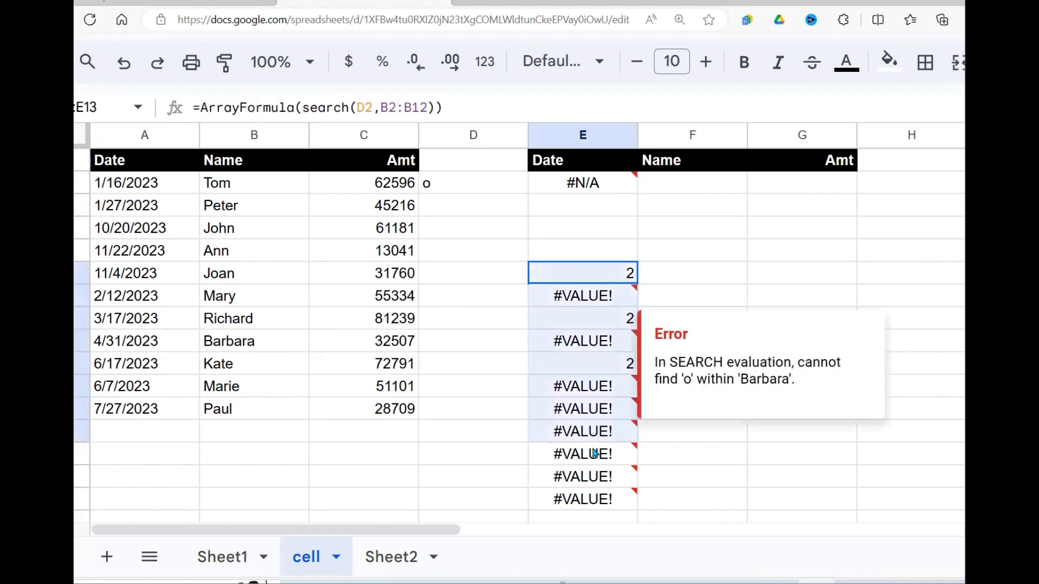
{"action": "left_click_drag", "start_coordinate": [595, 454], "coordinate": [590, 498]}
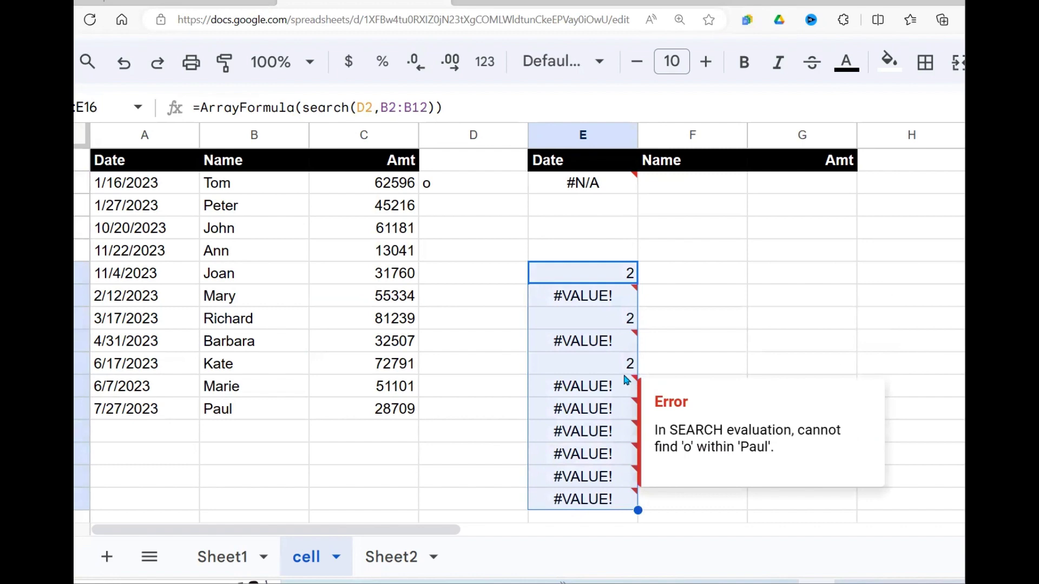
{"action": "left_click", "coordinate": [623, 279]}
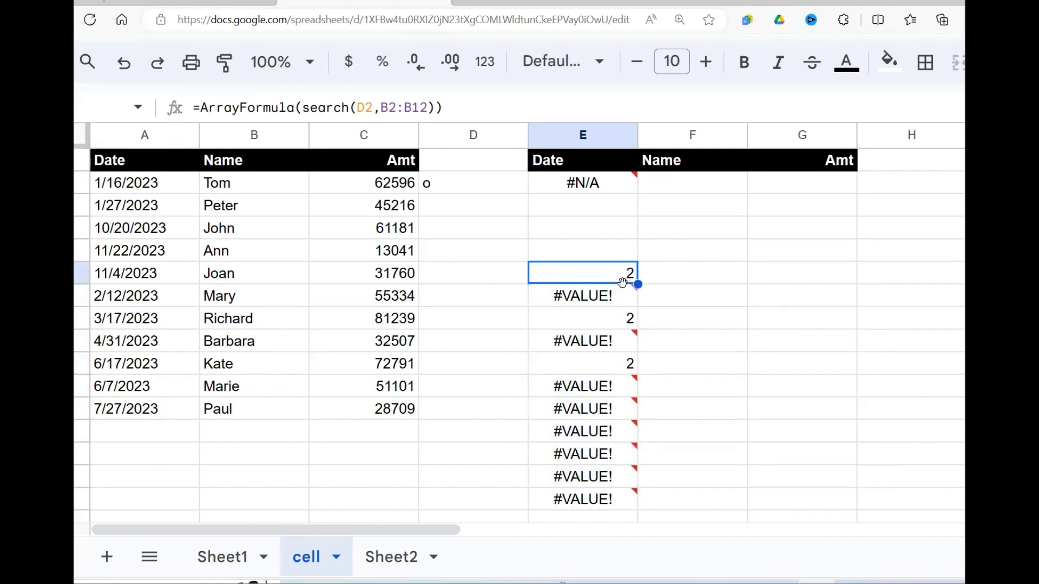
{"action": "mouse_move", "coordinate": [619, 300]}
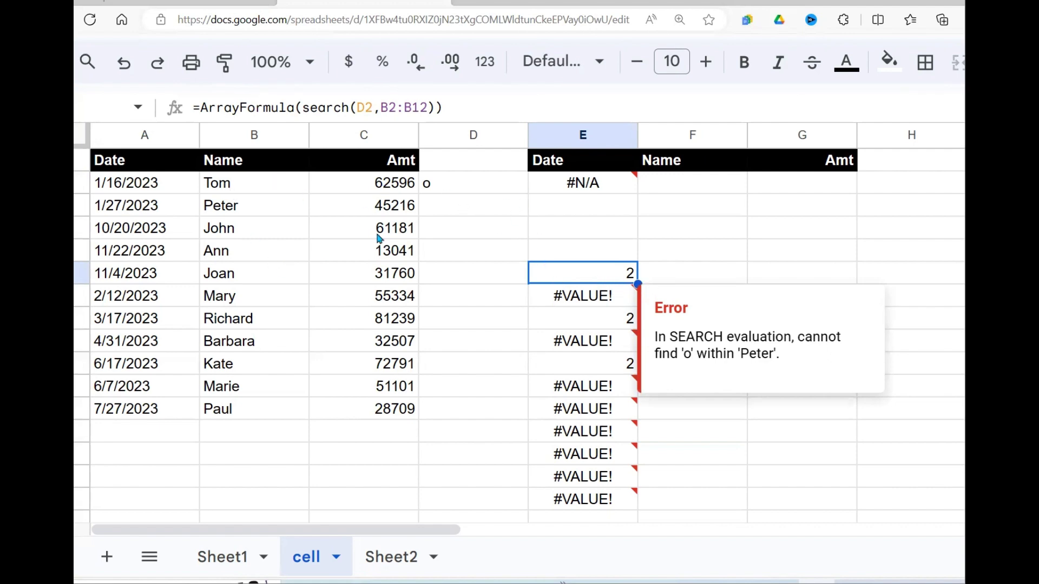
{"action": "left_click", "coordinate": [594, 303]}
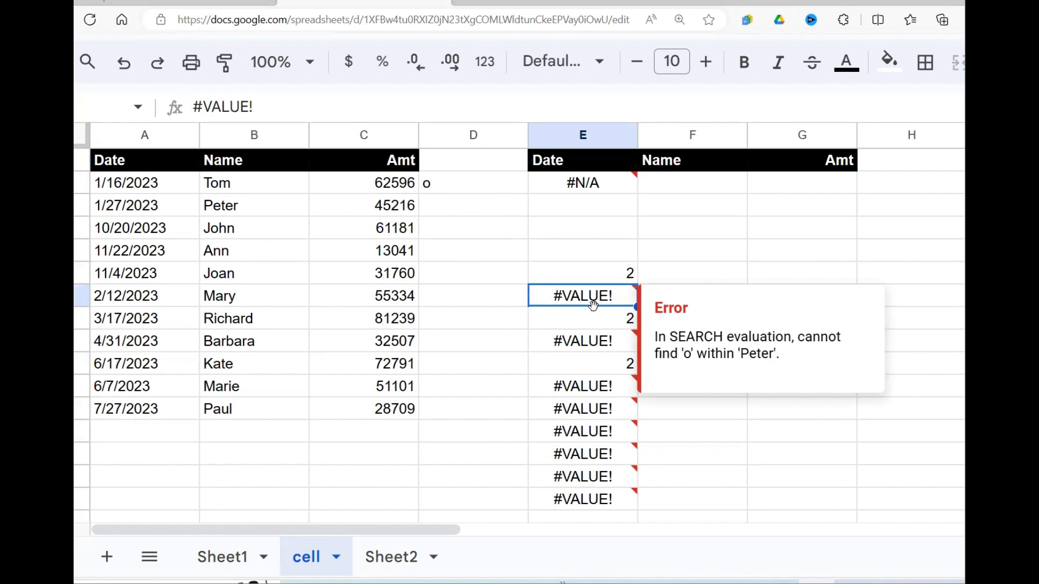
{"action": "left_click", "coordinate": [592, 360]}
{"action": "left_click", "coordinate": [594, 394]}
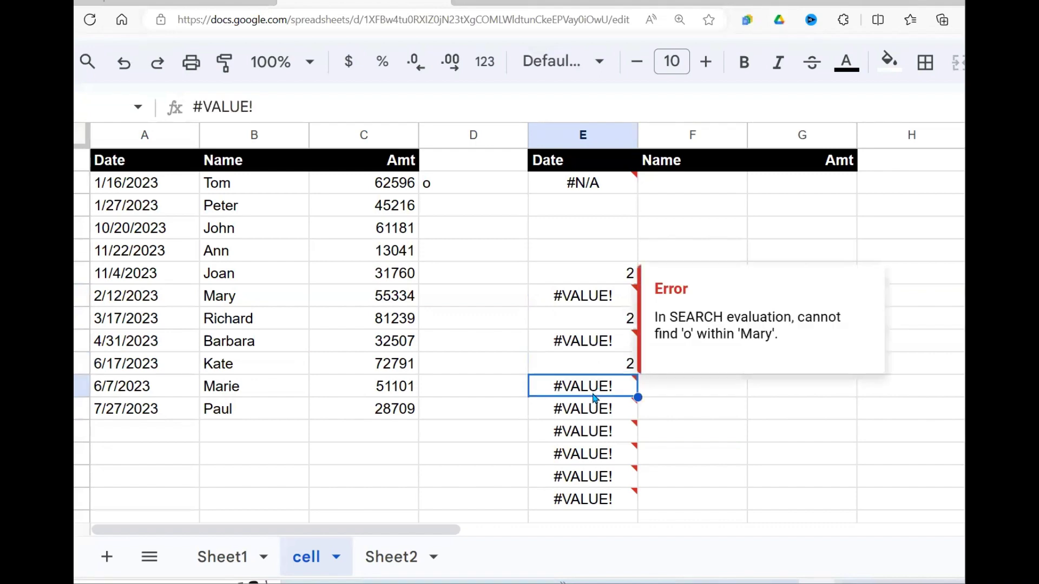
{"action": "left_click", "coordinate": [612, 319]}
{"action": "left_click", "coordinate": [620, 276]}
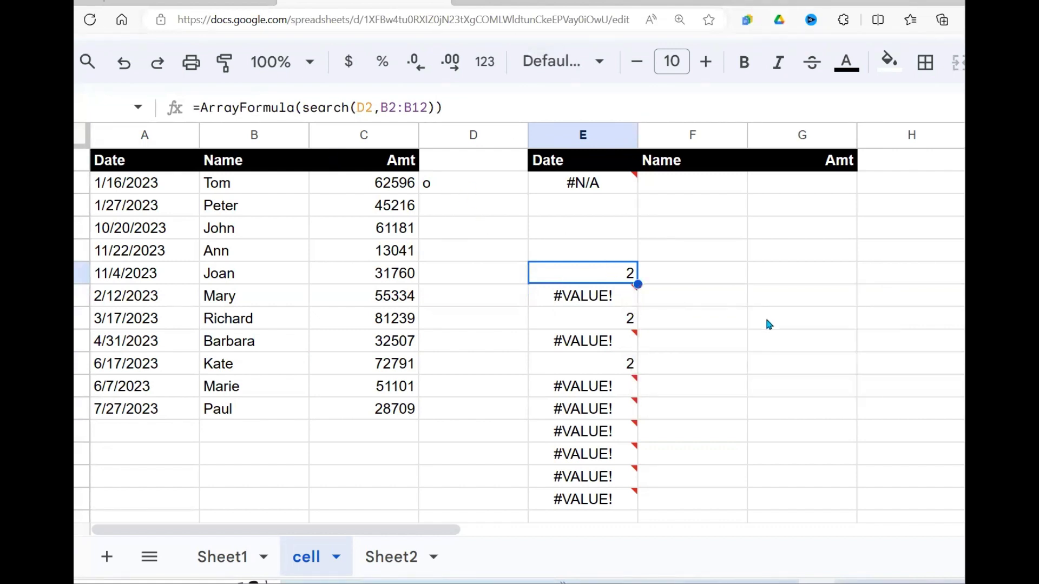
Change E6 to =ArrayFormula(isnumber(search(D2,B2:B12))) to get TRUE/FALSE flags
{"action": "left_click", "coordinate": [745, 384]}
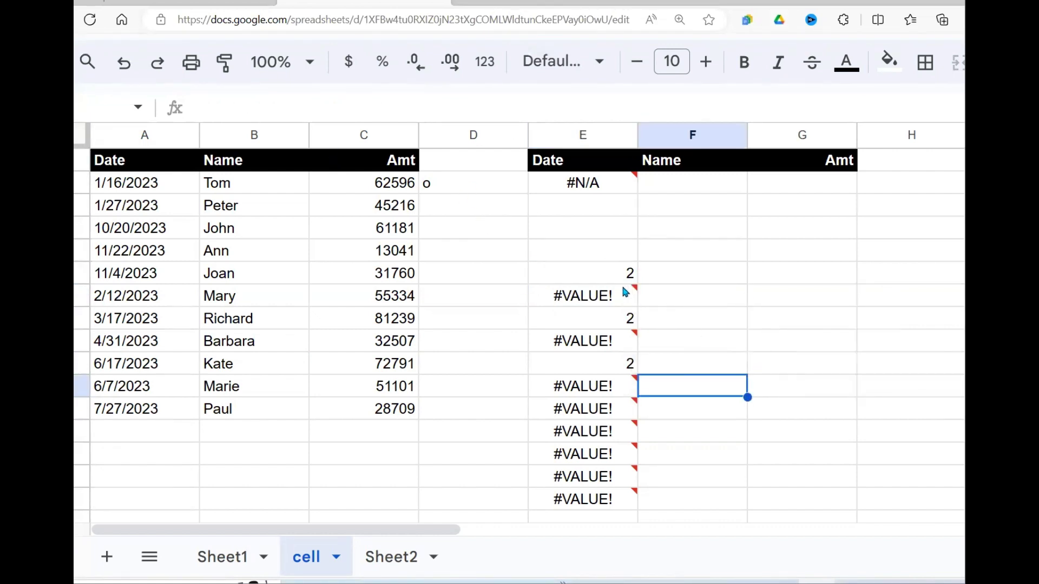
{"action": "left_click", "coordinate": [620, 281]}
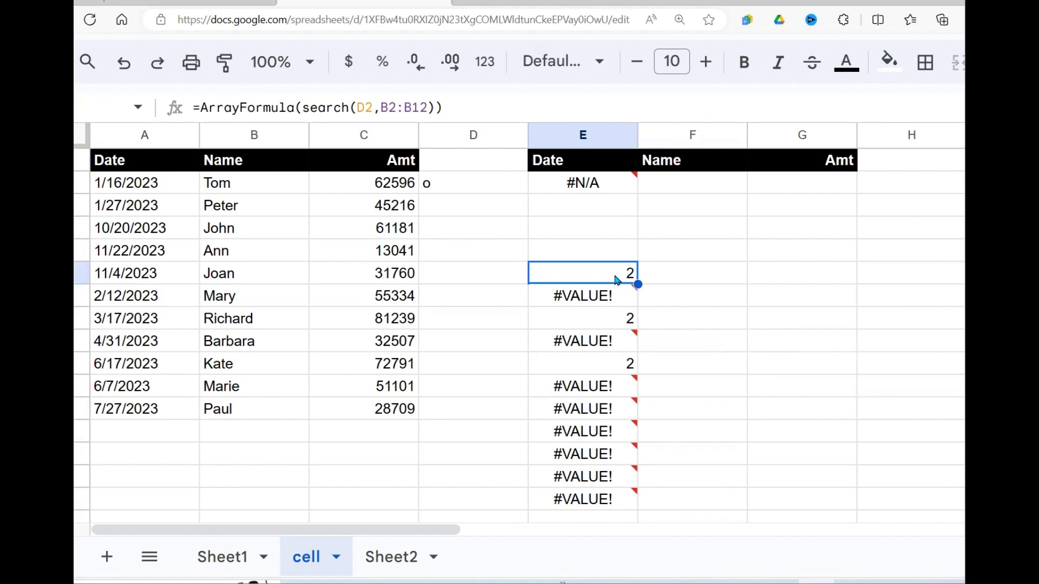
{"action": "left_click", "coordinate": [592, 303]}
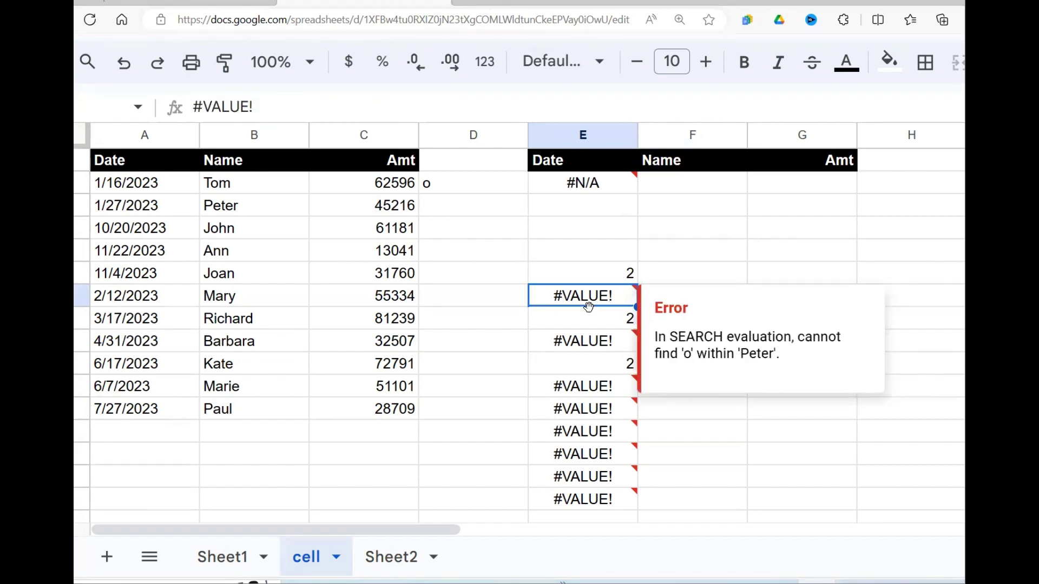
{"action": "left_click", "coordinate": [617, 282]}
{"action": "left_click", "coordinate": [303, 108]}
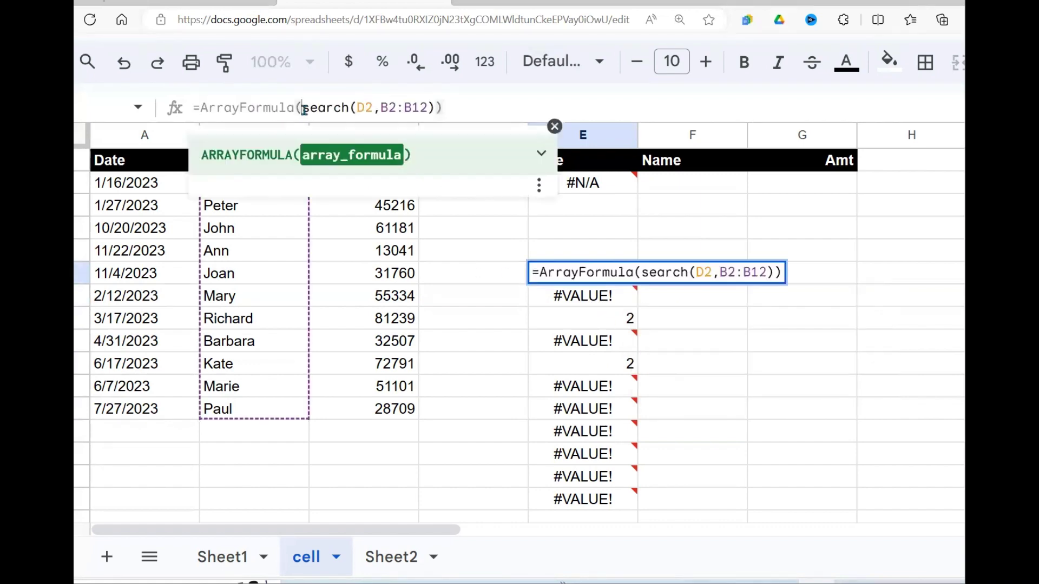
{"action": "type", "text": "isnumbe"}
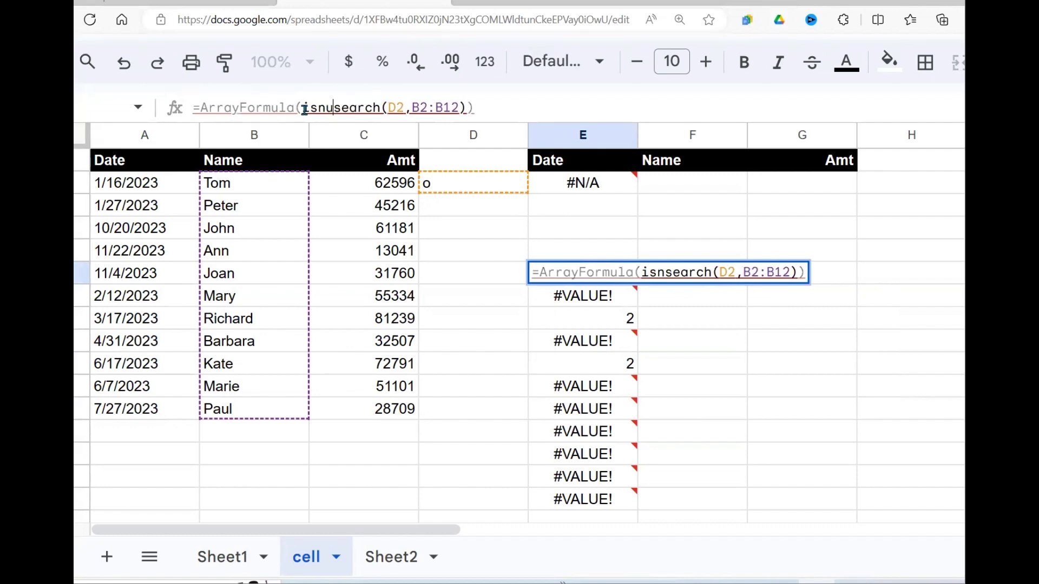
{"action": "type", "text": "r("}
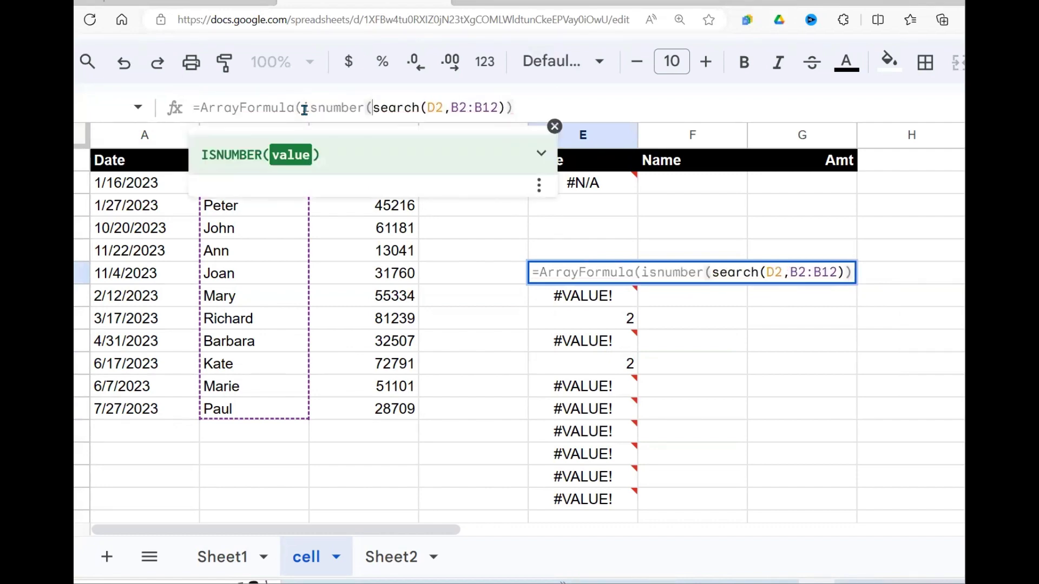
{"action": "left_click", "coordinate": [507, 108]}
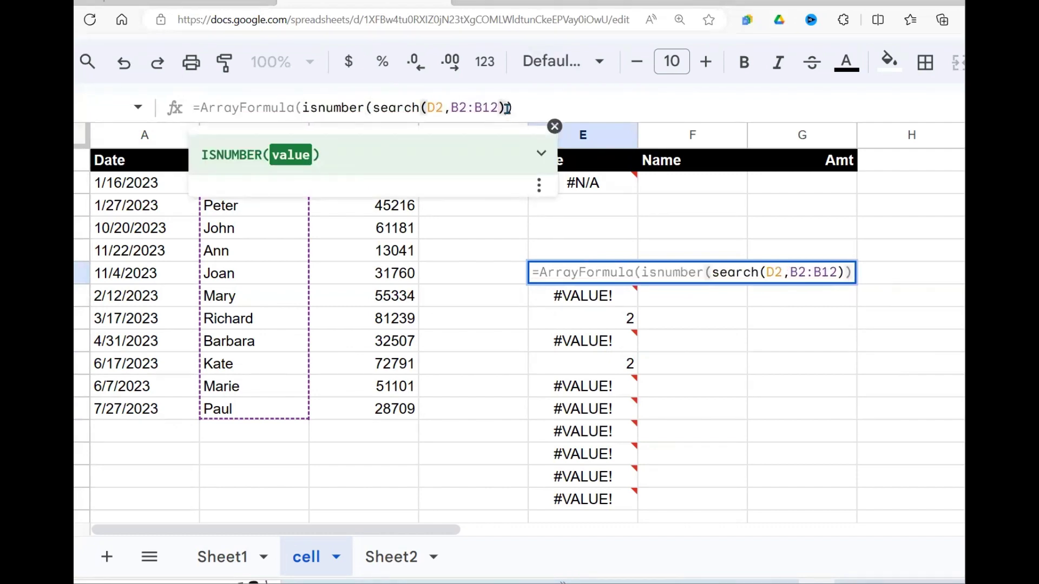
{"action": "type", "text": ")"}
{"action": "key", "text": "Return"}
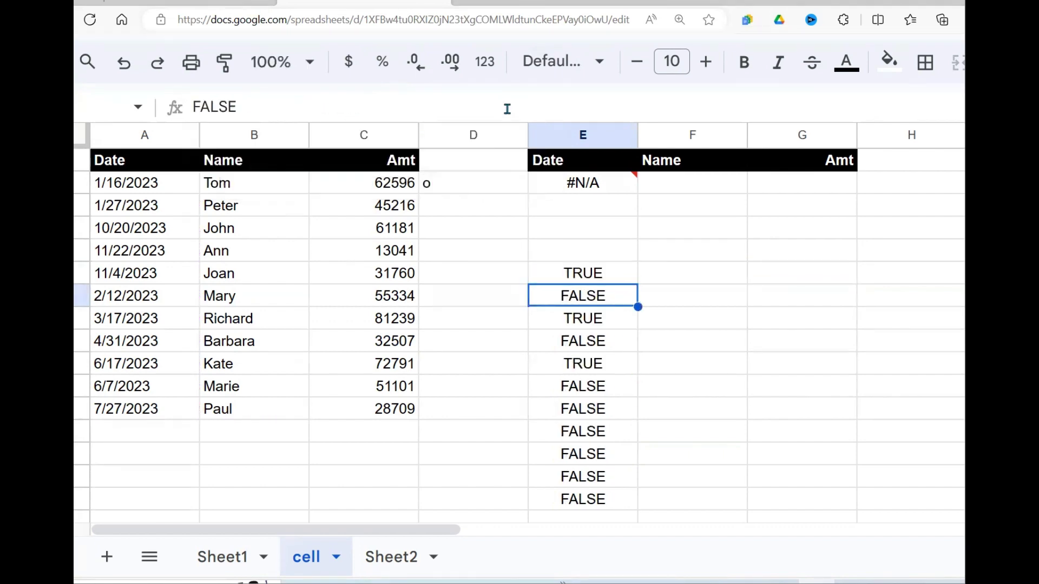
Take the ArrayFormula(isnumber(search(D2,B2:B12))) text from E6, then delete that helper formula
{"action": "left_click", "coordinate": [616, 280]}
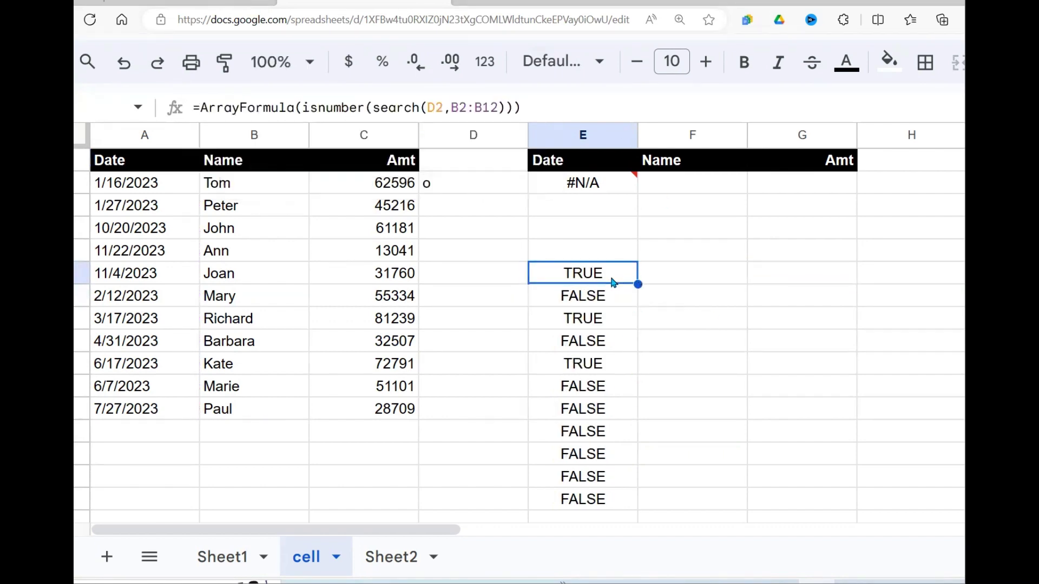
{"action": "left_click_drag", "start_coordinate": [609, 278], "coordinate": [608, 498]}
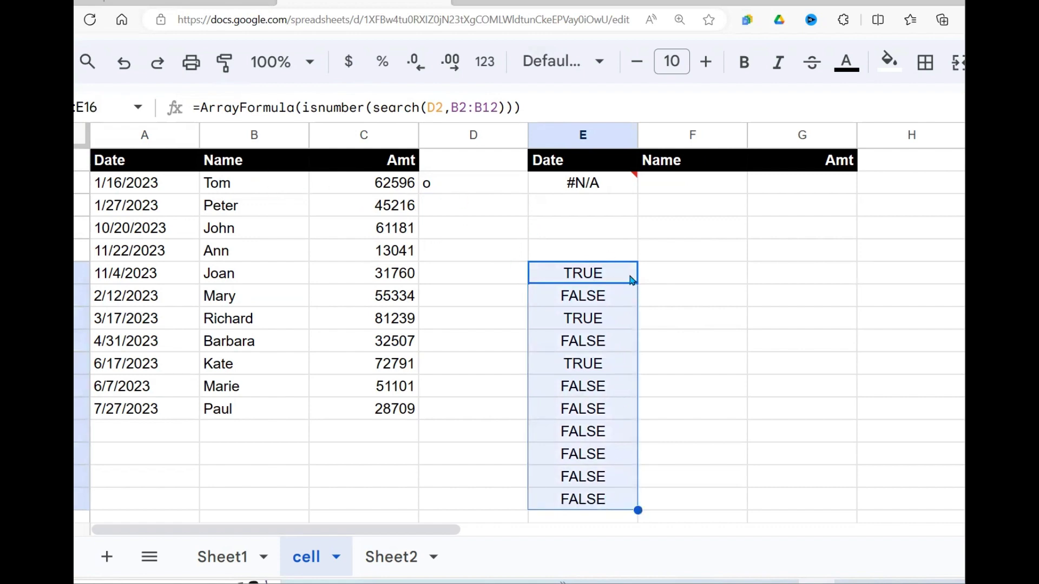
{"action": "left_click", "coordinate": [603, 274]}
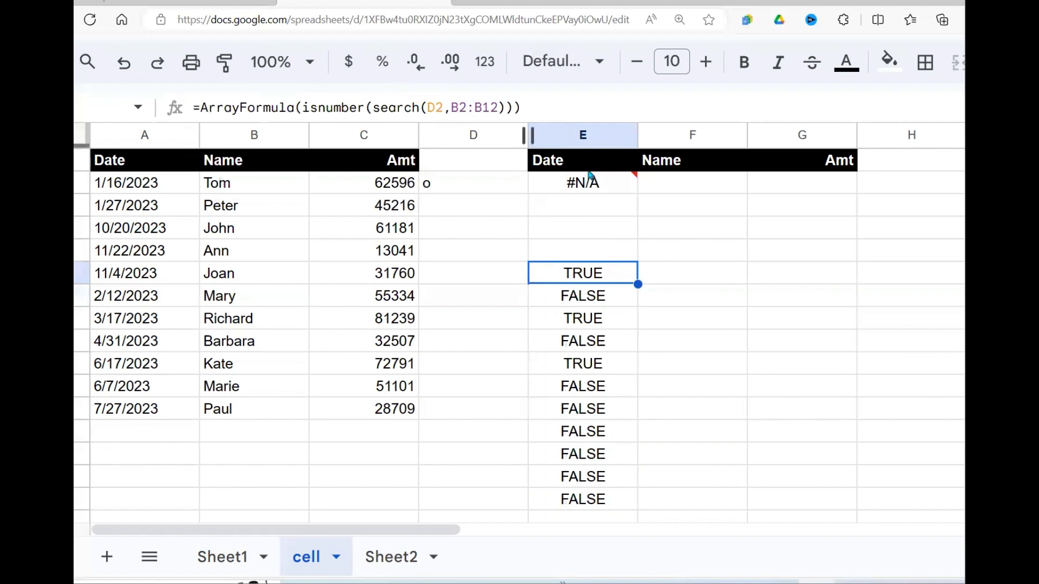
{"action": "left_click", "coordinate": [582, 187]}
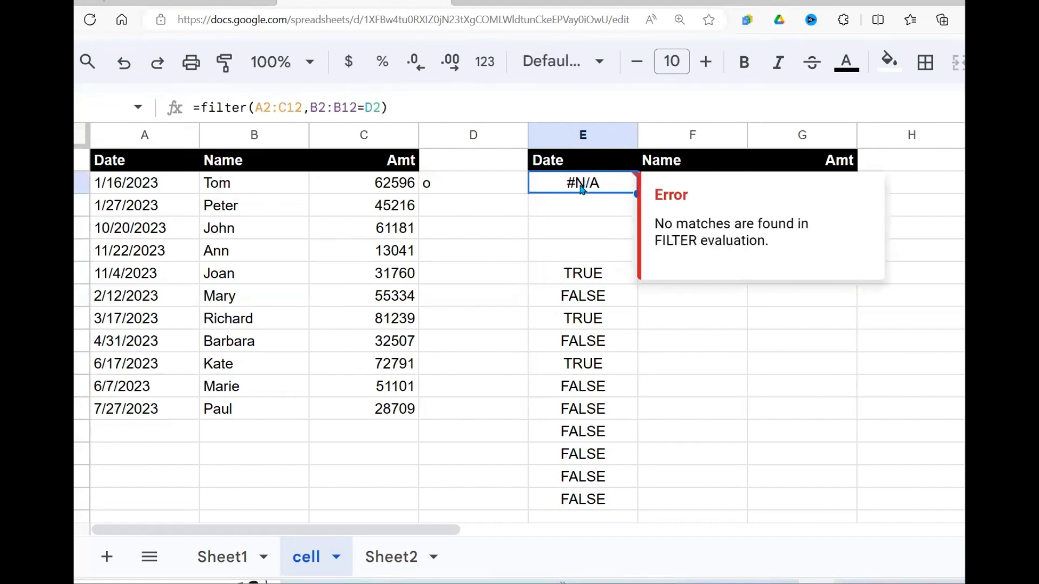
{"action": "left_click", "coordinate": [603, 278]}
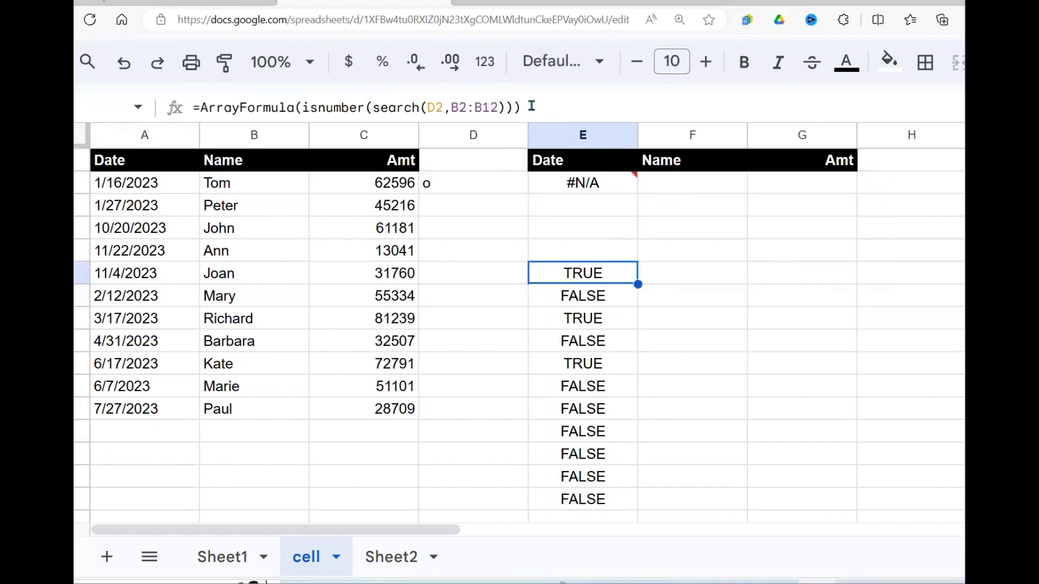
{"action": "left_click_drag", "start_coordinate": [530, 108], "coordinate": [214, 109]}
{"action": "left_click_drag", "start_coordinate": [205, 108], "coordinate": [203, 107]}
{"action": "key", "text": "ctrl+c"}
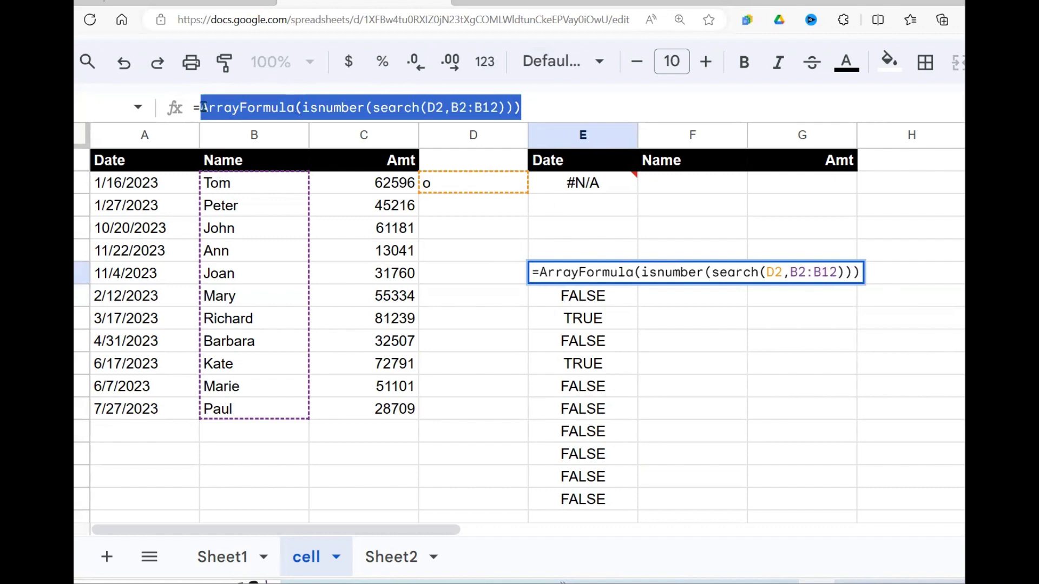
{"action": "key", "text": "Escape"}
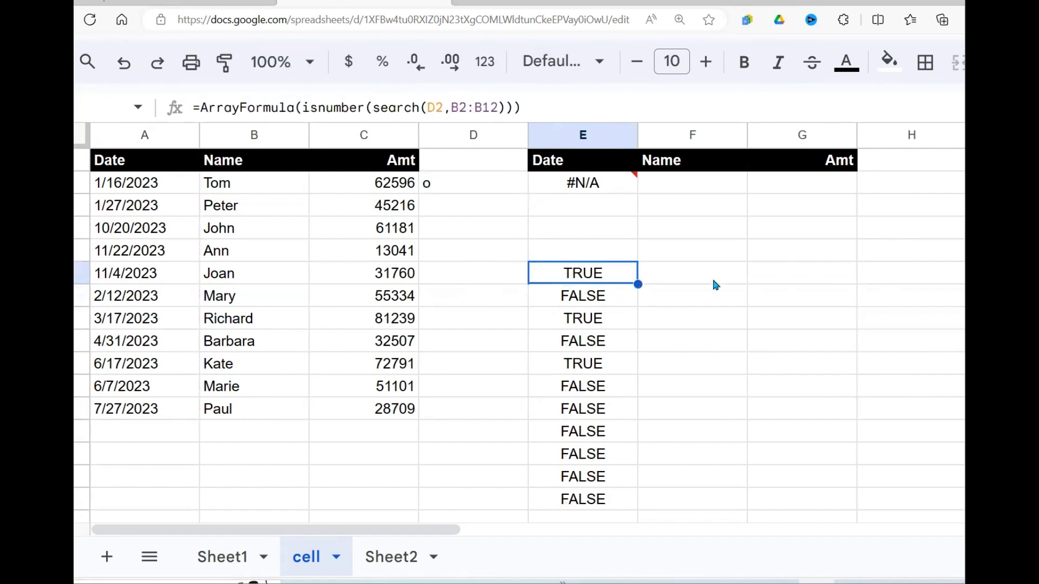
{"action": "key", "text": "Delete"}
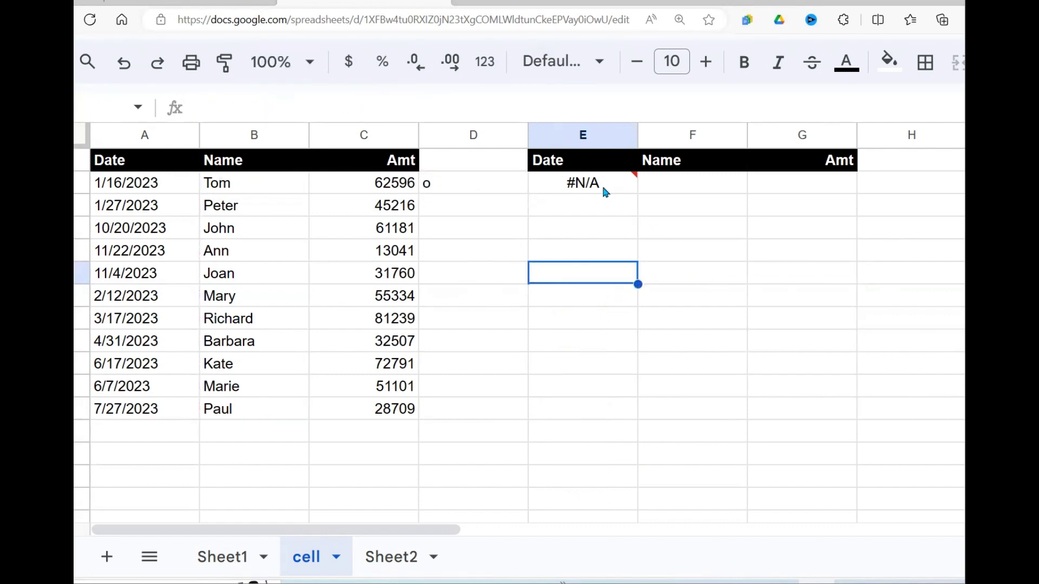
Replace E2's exact-match condition with the ArrayFormula(isnumber(search(D2,B2:B12))) condition
{"action": "left_click", "coordinate": [601, 184]}
{"action": "left_click", "coordinate": [382, 108]}
{"action": "key", "text": "BackSpace"}
{"action": "key", "text": "BackSpace"}
{"action": "key", "text": "BackSpace"}
{"action": "key", "text": "BackSpace"}
{"action": "key", "text": "BackSpace"}
{"action": "key", "text": "BackSpace"}
{"action": "key", "text": "BackSpace"}
{"action": "key", "text": "BackSpace"}
{"action": "key", "text": "BackSpace"}
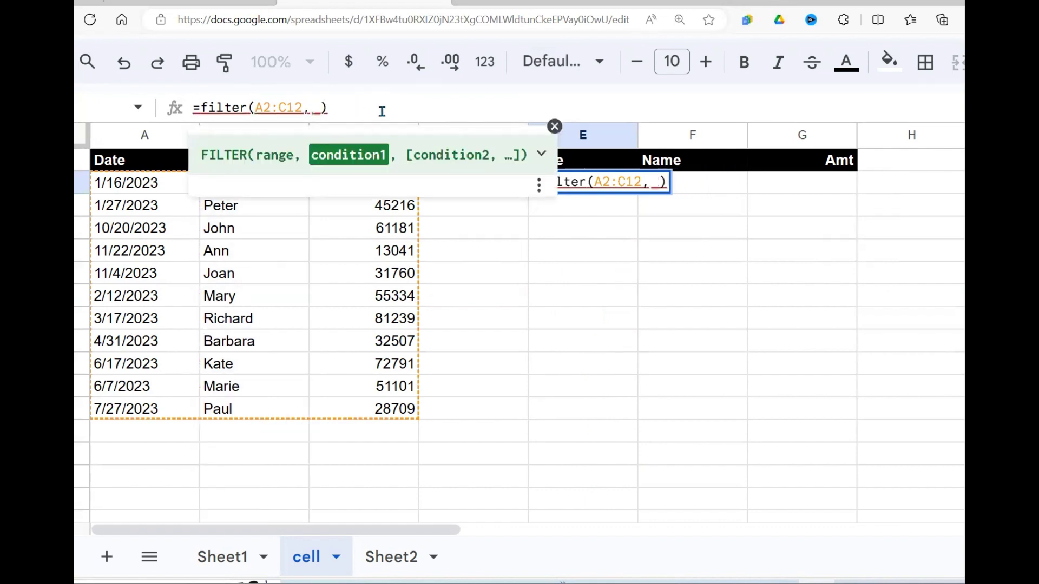
{"action": "key", "text": "ctrl+v"}
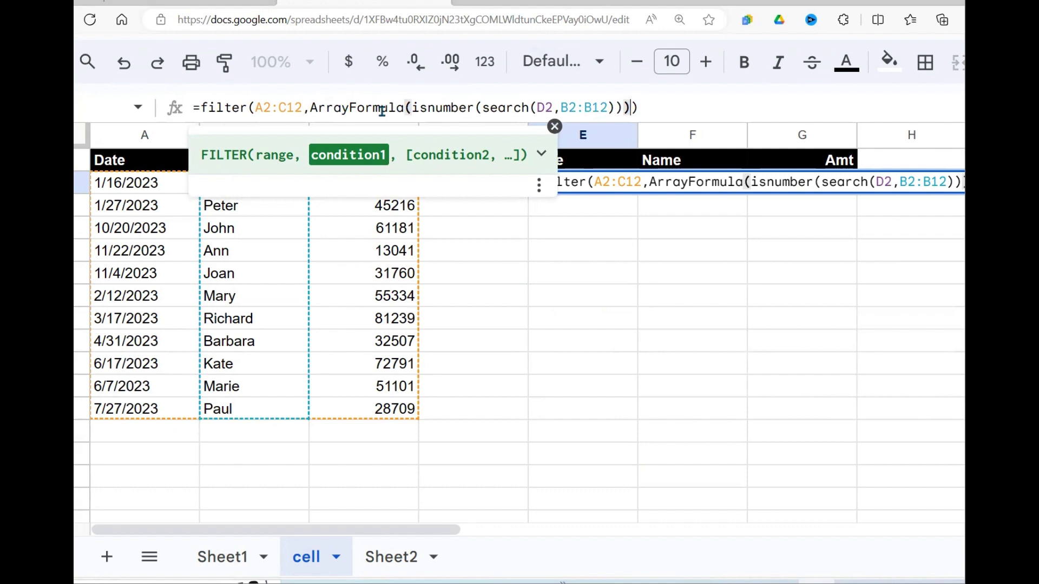
{"action": "key", "text": "Return"}
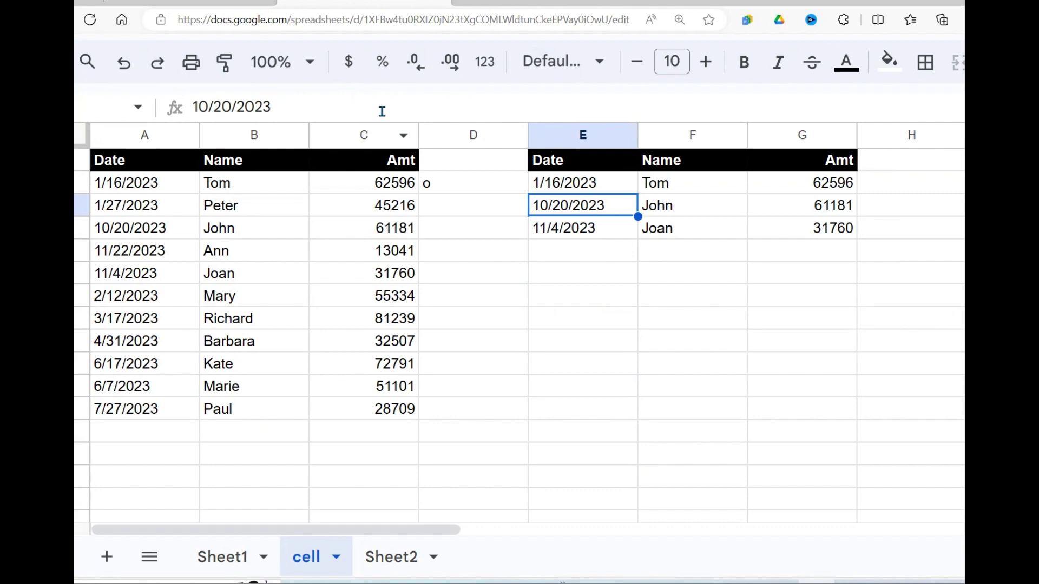
Set D2 to t and check the filtered names Tom, Peter and Kate
{"action": "left_click", "coordinate": [466, 183]}
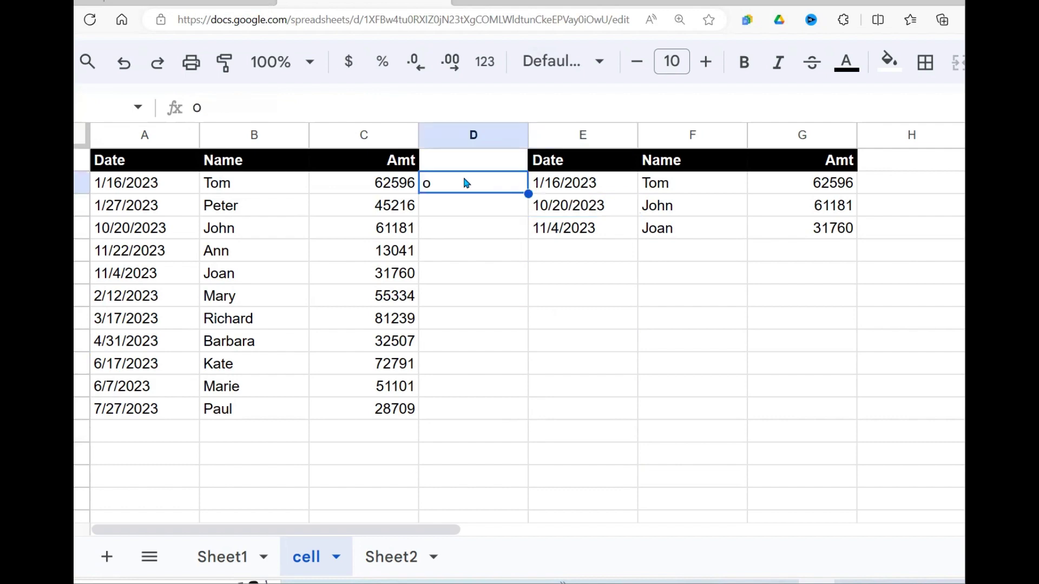
{"action": "type", "text": "t"}
{"action": "key", "text": "Return"}
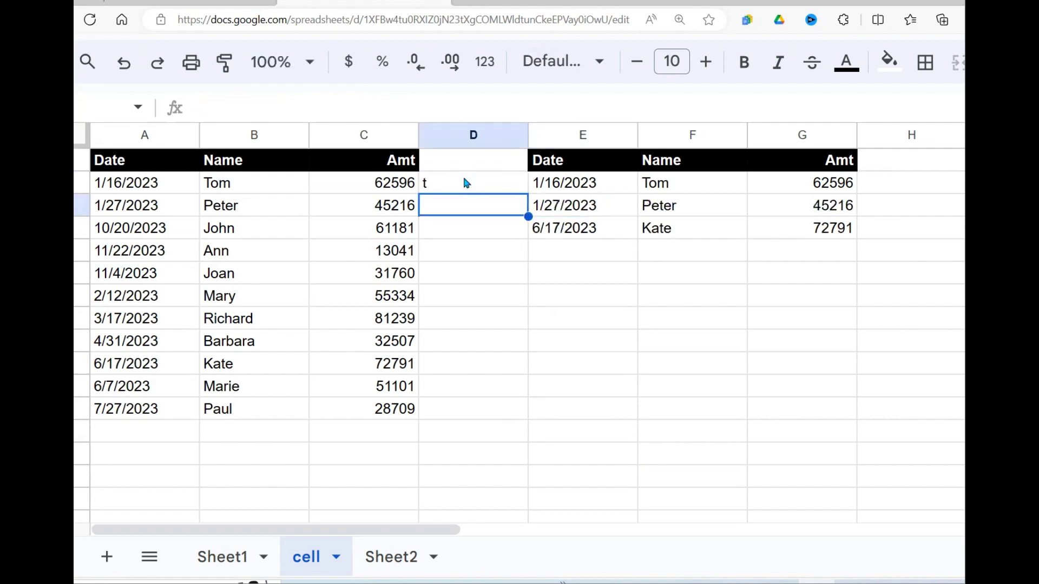
{"action": "left_click", "coordinate": [670, 195]}
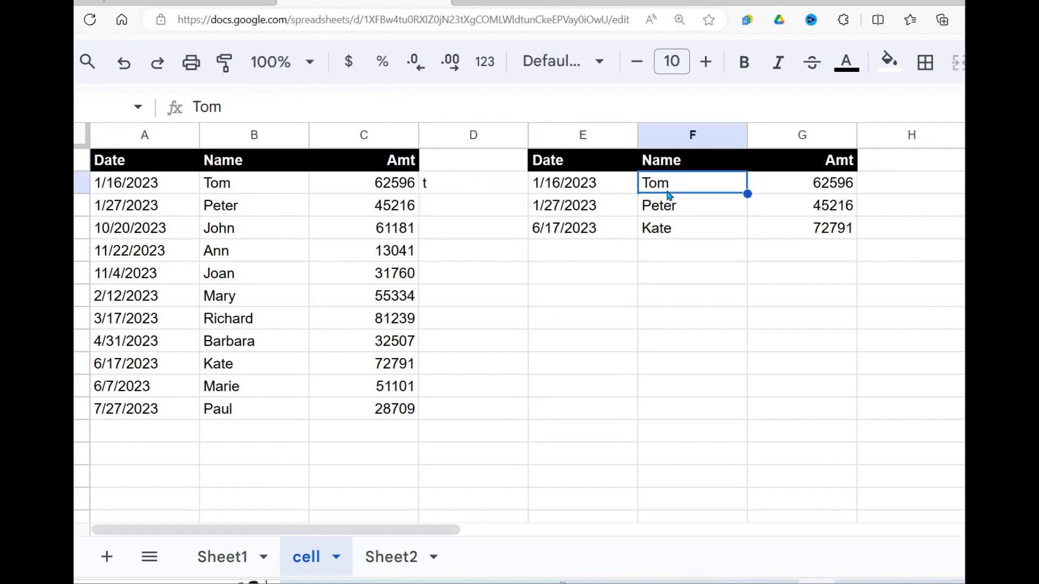
{"action": "left_click", "coordinate": [670, 210]}
{"action": "left_click", "coordinate": [666, 232]}
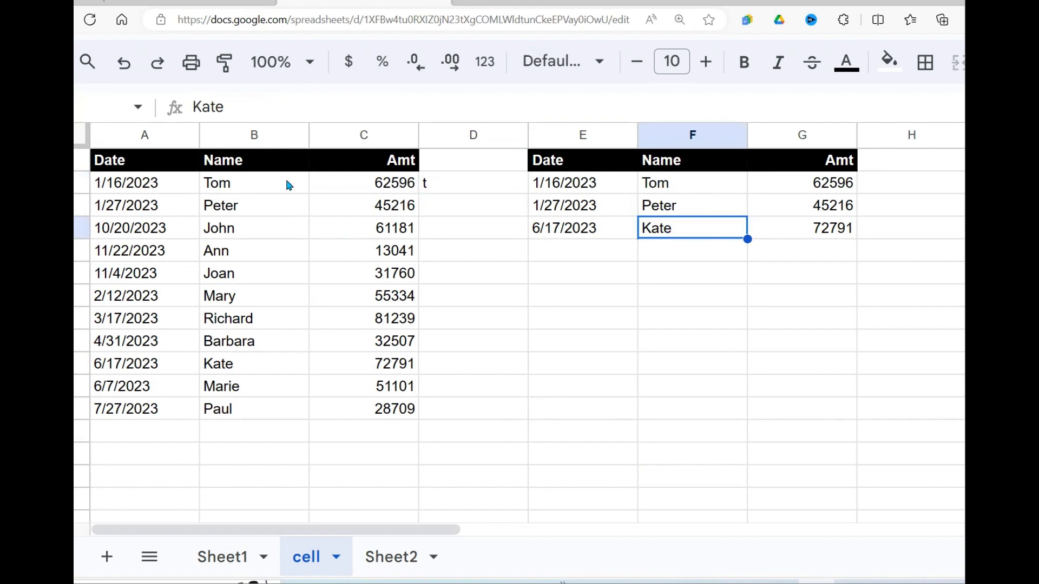
Change D2 to er, matching Peter, then to an, and review E2's FILTER formula
{"action": "left_click", "coordinate": [452, 186]}
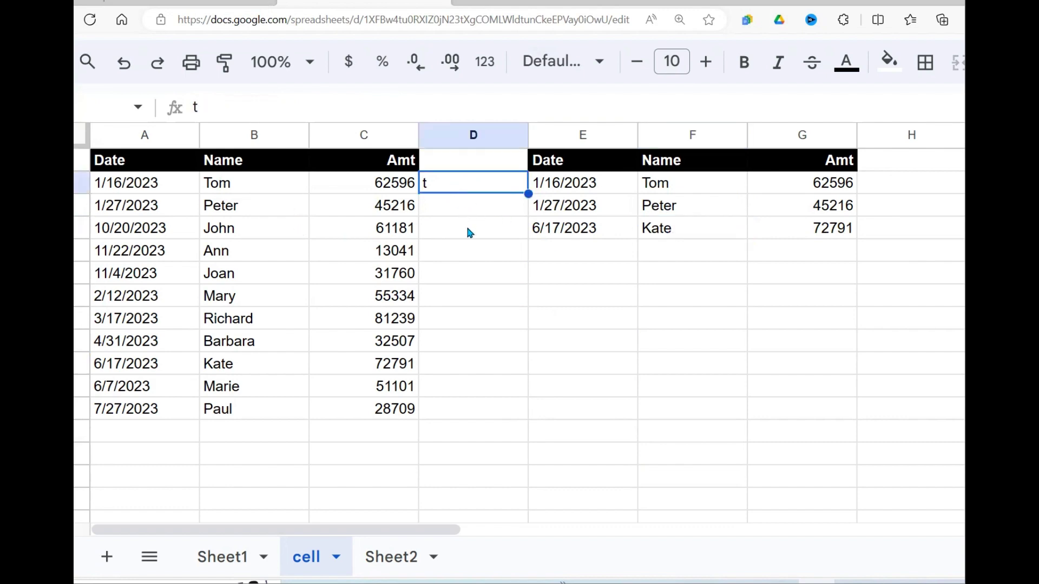
{"action": "type", "text": "er"}
{"action": "key", "text": "Return"}
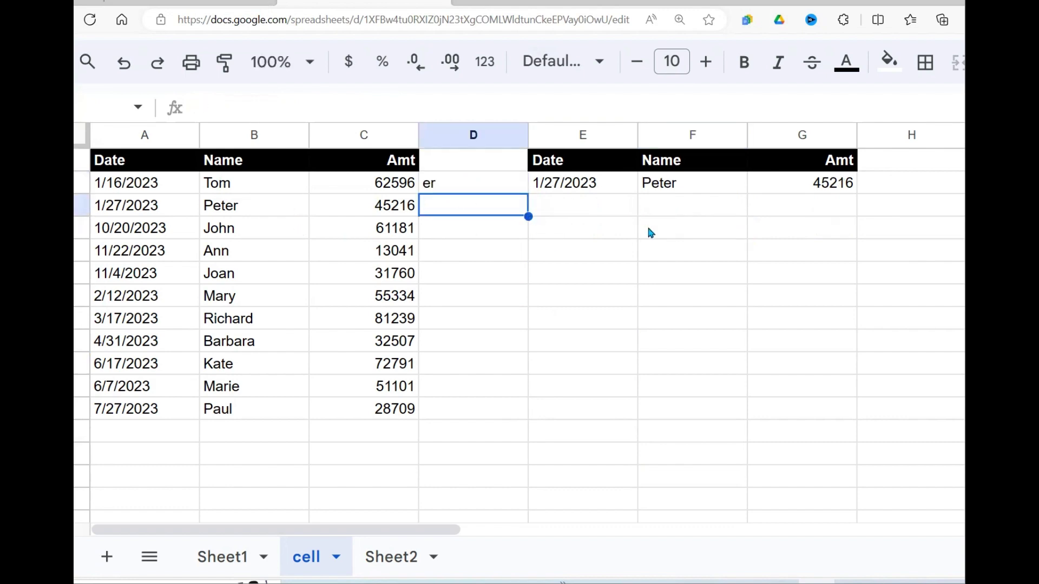
{"action": "left_click", "coordinate": [674, 195]}
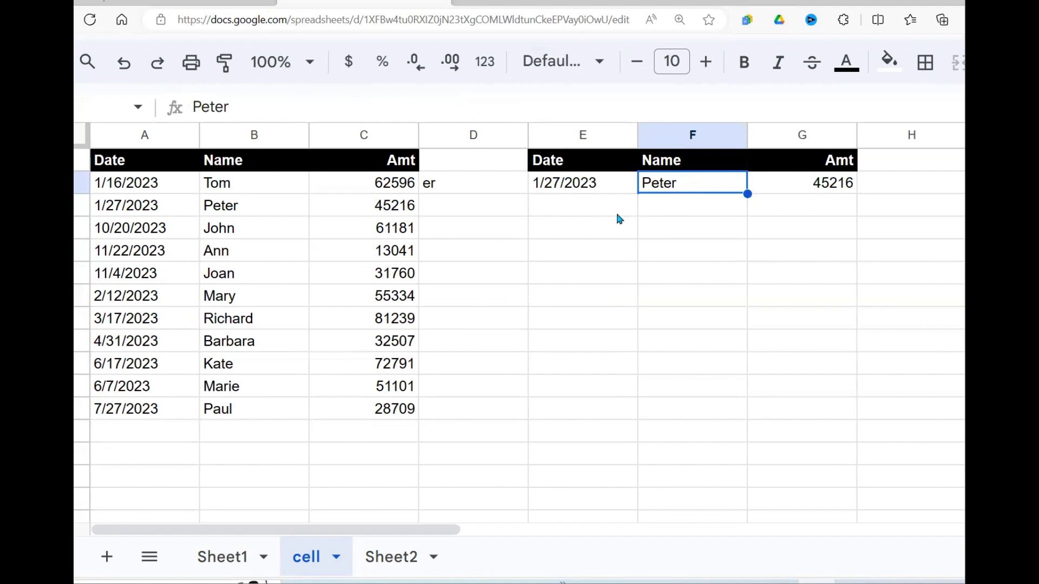
{"action": "left_click", "coordinate": [439, 184]}
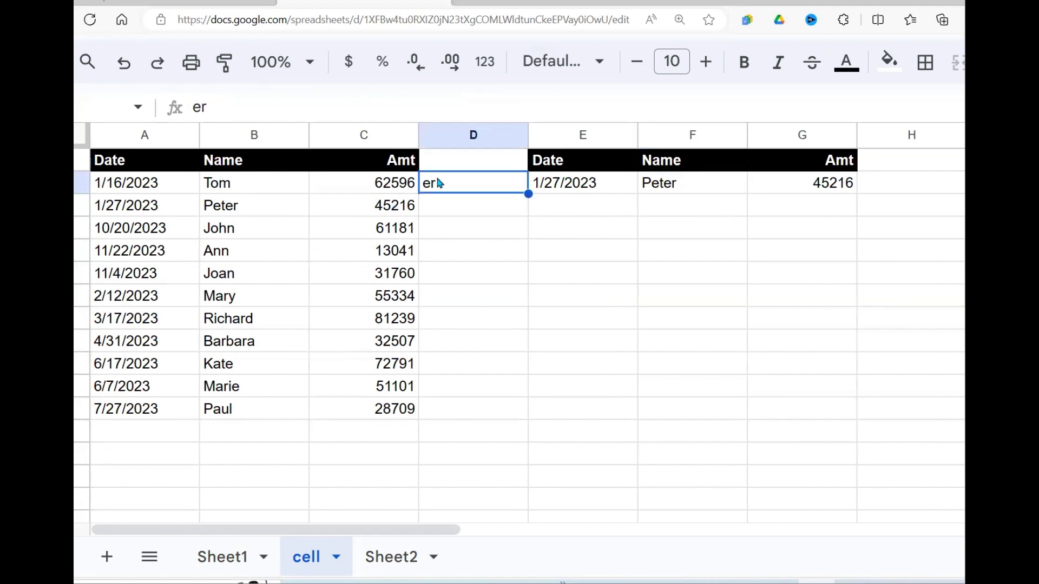
{"action": "type", "text": "an"}
{"action": "key", "text": "Return"}
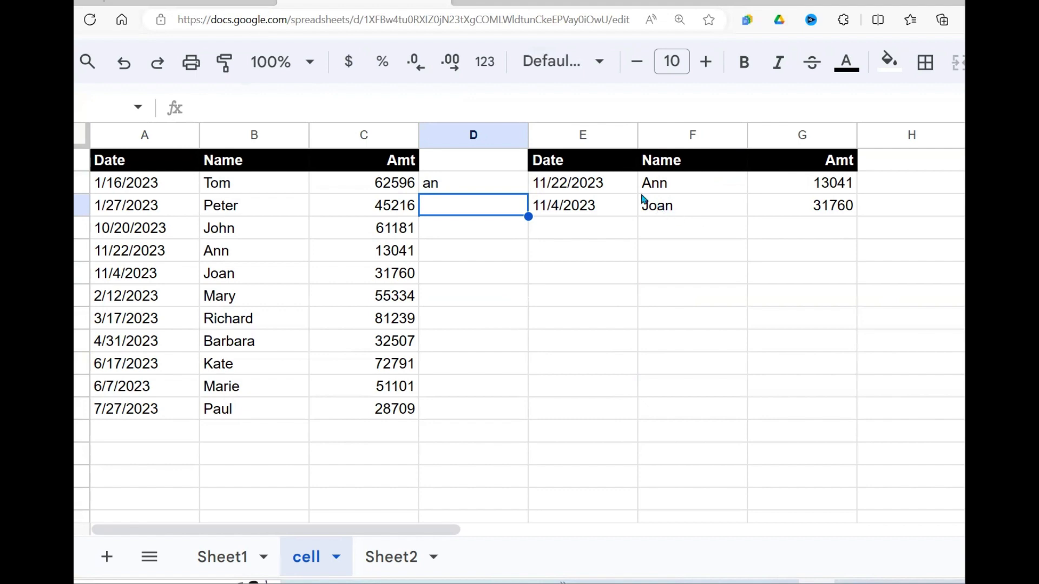
{"action": "left_click", "coordinate": [592, 185]}
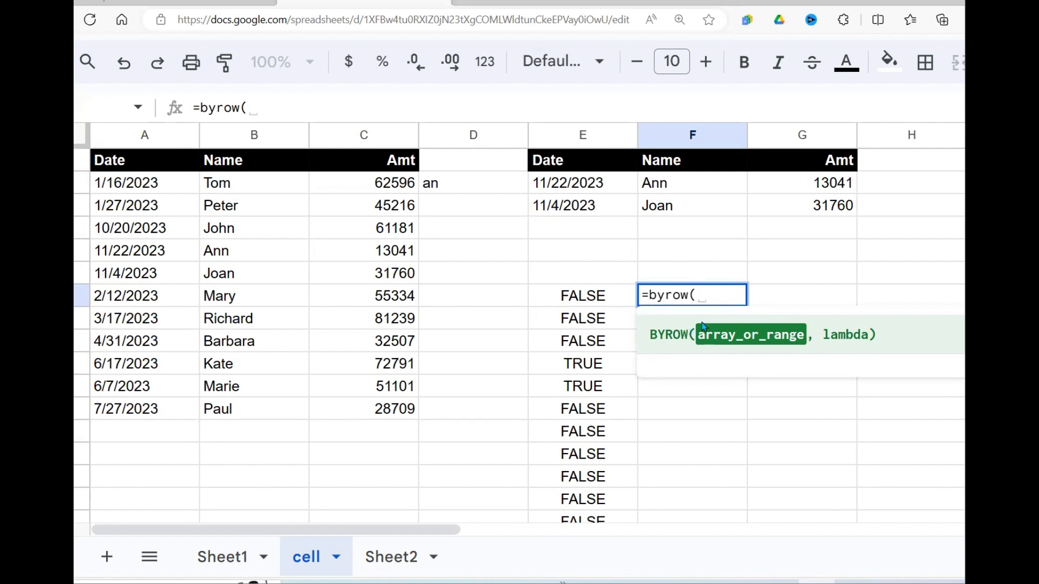
Replace the match column with =byrow(B2:B12,lambda(item,search(D2,item)))
{"action": "key", "text": "Escape"}
{"action": "key", "text": "Left"}
{"action": "key", "text": "Delete"}
{"action": "type", "text": "=byrow("}
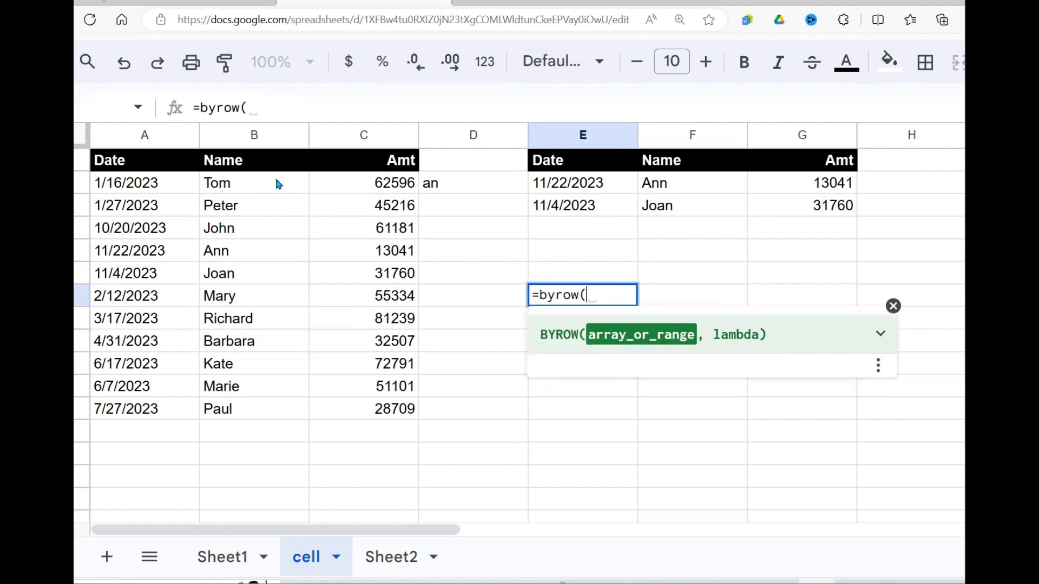
{"action": "left_click_drag", "start_coordinate": [275, 178], "coordinate": [262, 409]}
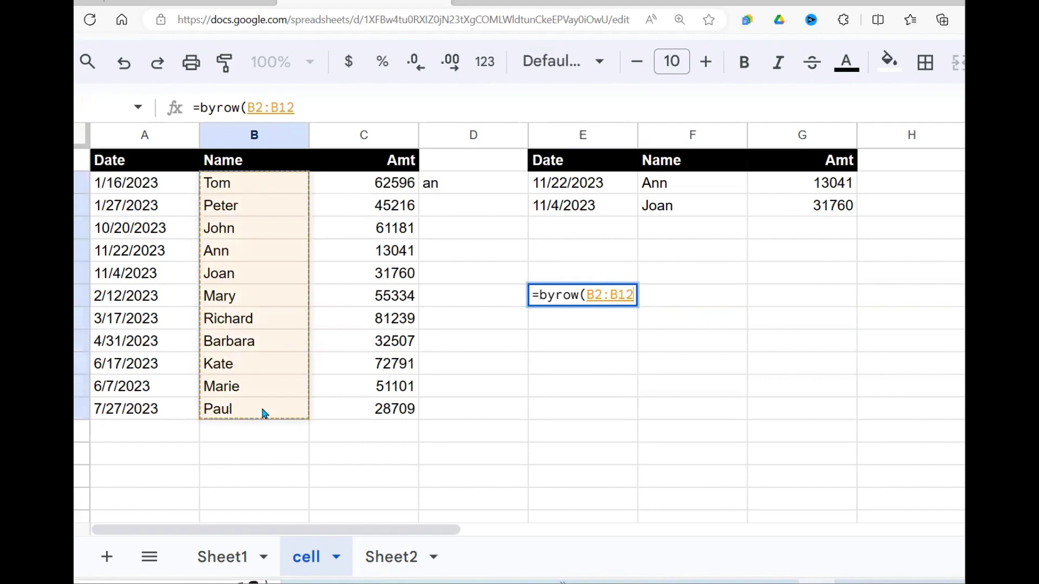
{"action": "type", "text": ",lam"}
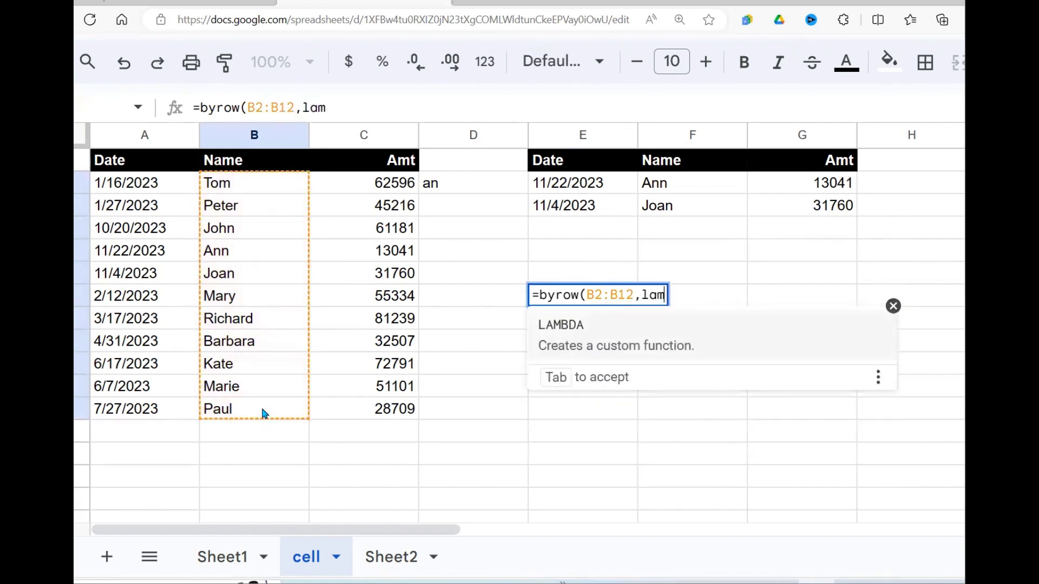
{"action": "type", "text": "bda("}
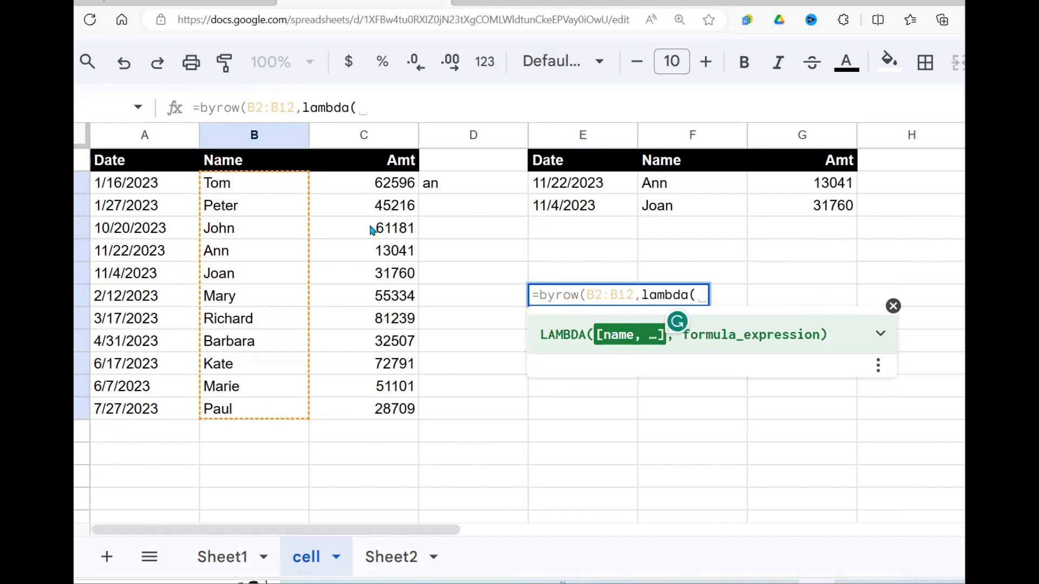
{"action": "type", "text": "item"}
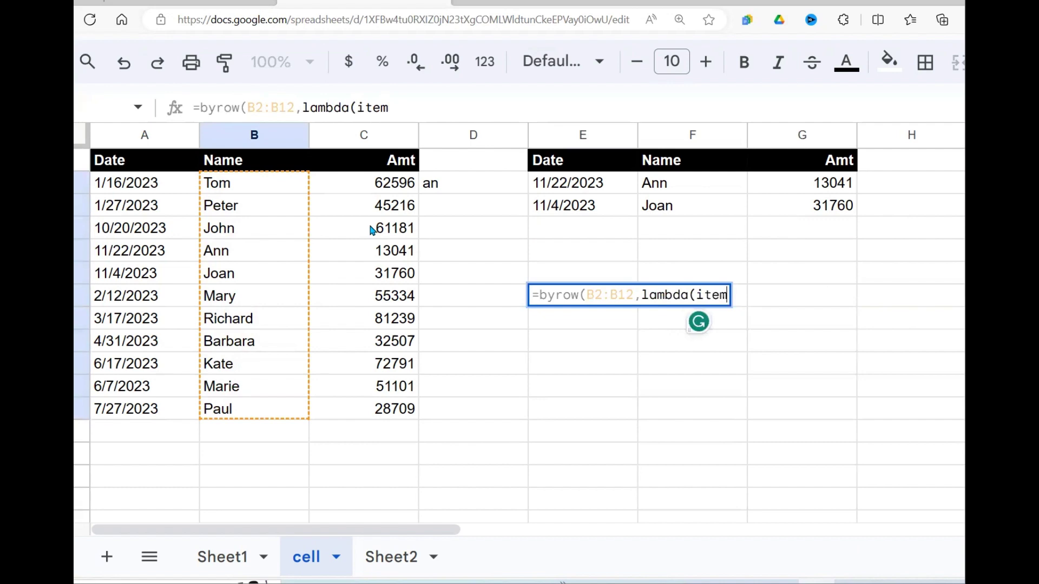
{"action": "type", "text": ",sear"}
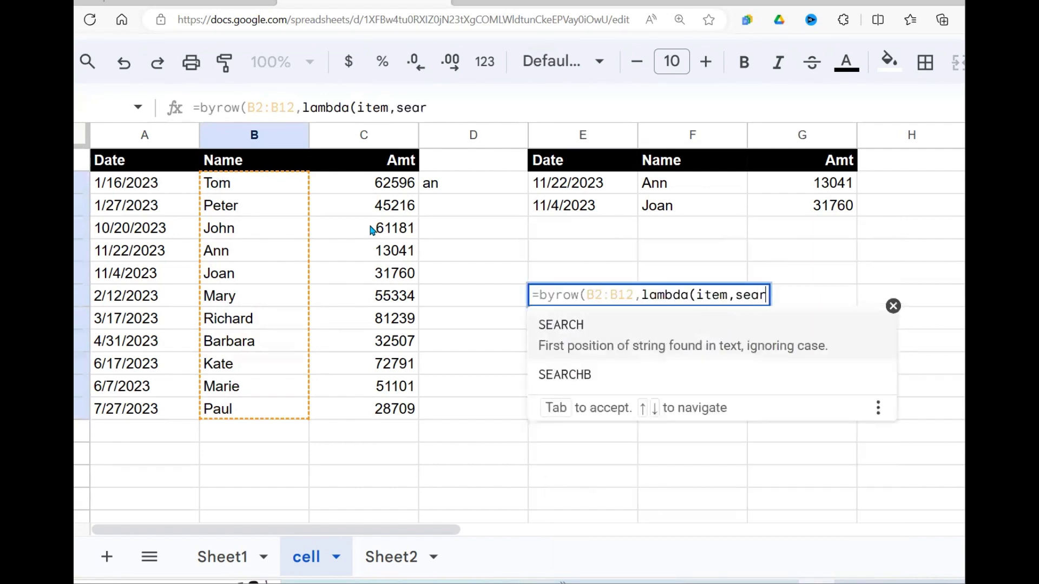
{"action": "type", "text": "ch("}
{"action": "left_click", "coordinate": [474, 183]}
{"action": "type", "text": ","}
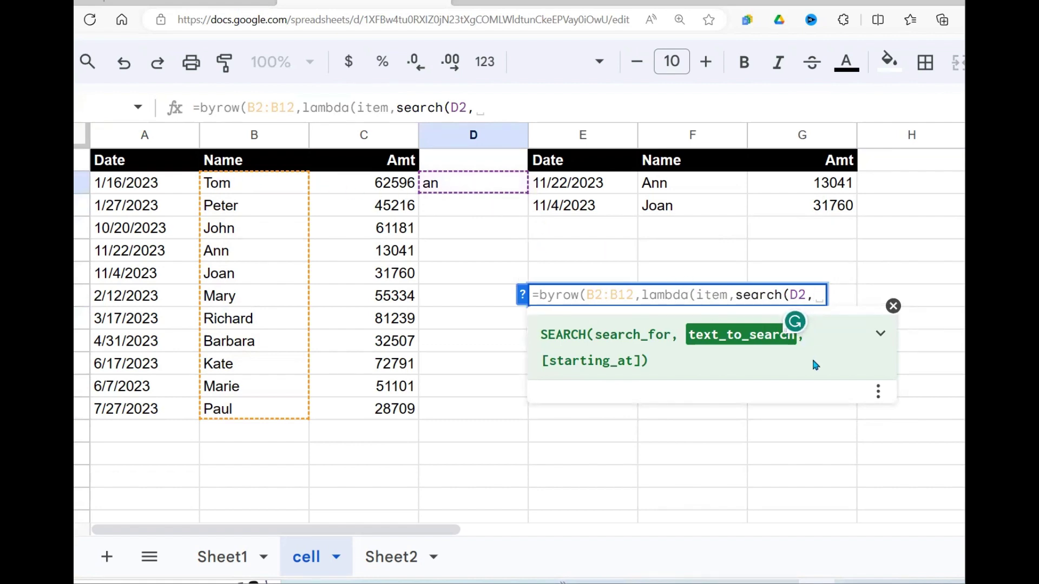
{"action": "type", "text": "item)"}
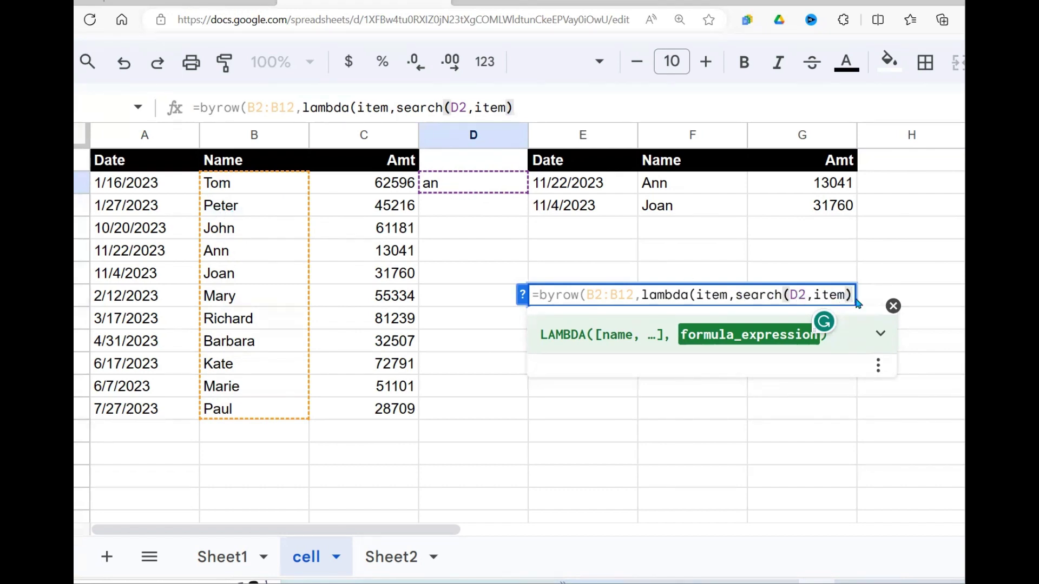
{"action": "type", "text": ")"}
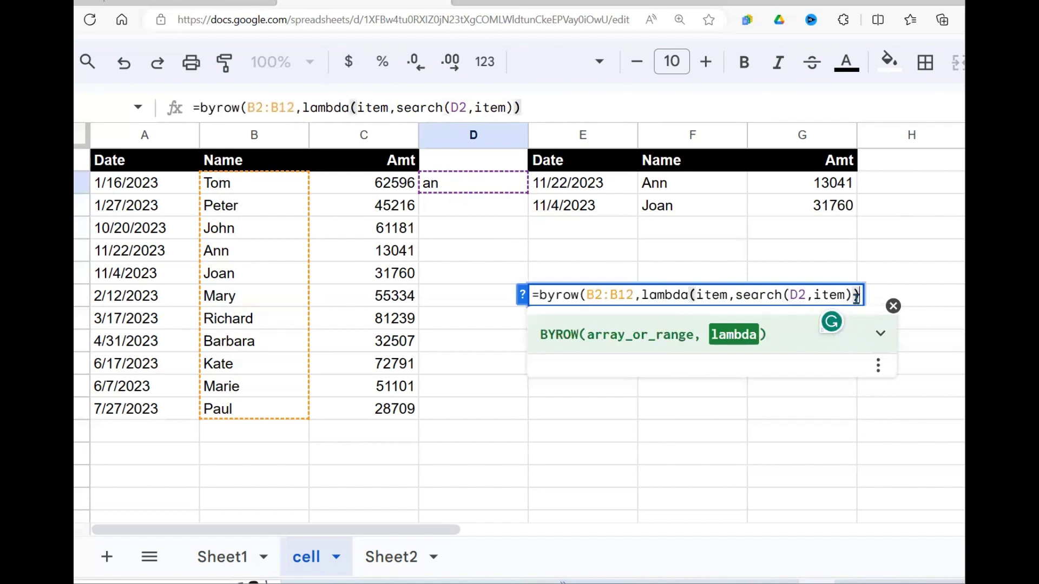
{"action": "type", "text": ")"}
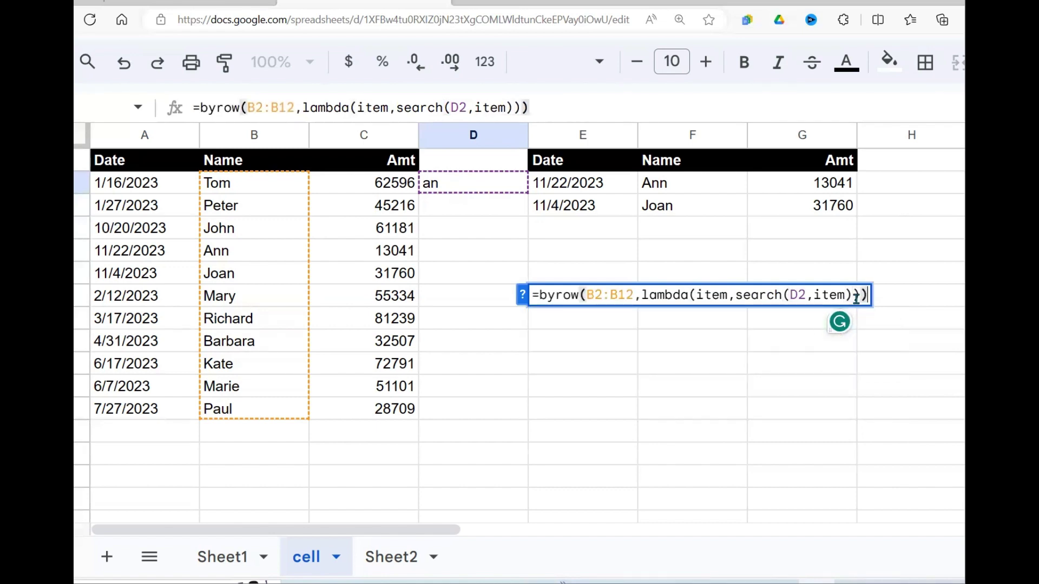
{"action": "key", "text": "Return"}
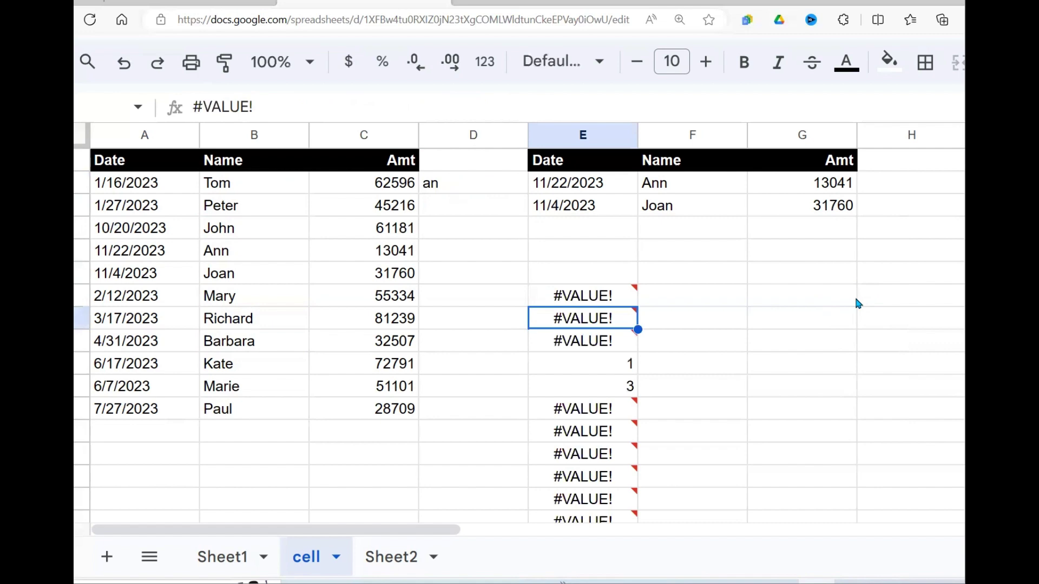
Check the BYROW outputs: #VALUE! for non-matches, 1 for Ann and 3 for Joan
{"action": "left_click", "coordinate": [615, 295]}
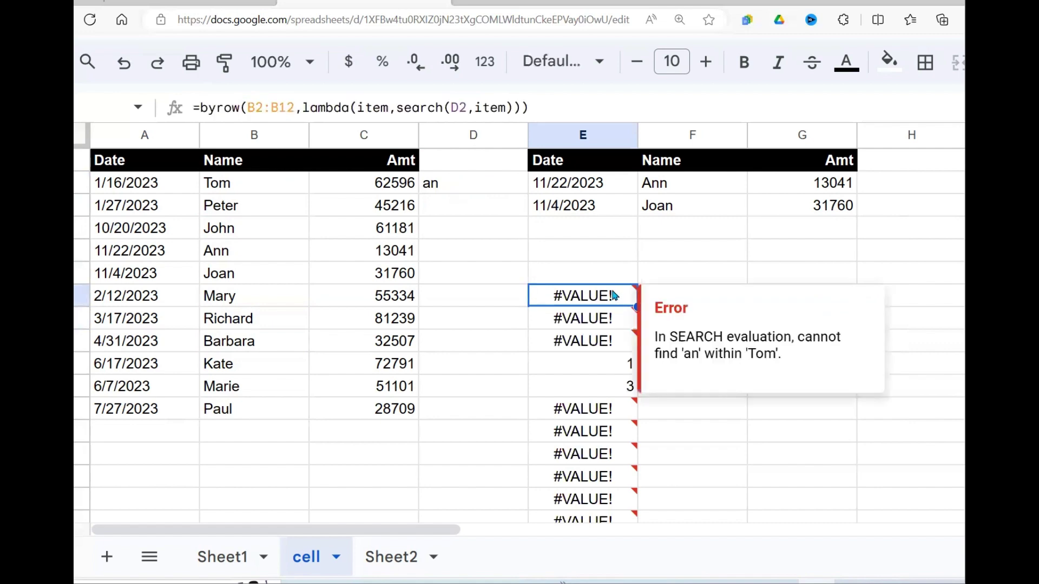
{"action": "left_click", "coordinate": [602, 323]}
{"action": "left_click", "coordinate": [588, 345]}
{"action": "left_click", "coordinate": [624, 370]}
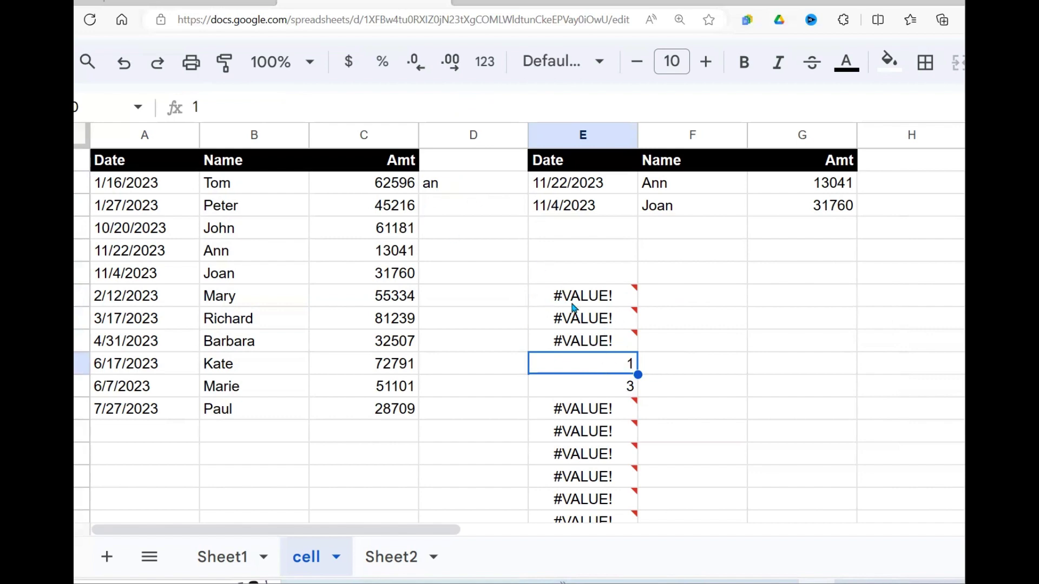
{"action": "left_click", "coordinate": [262, 181]}
{"action": "key", "text": "Down"}
{"action": "key", "text": "Down"}
{"action": "key", "text": "Down"}
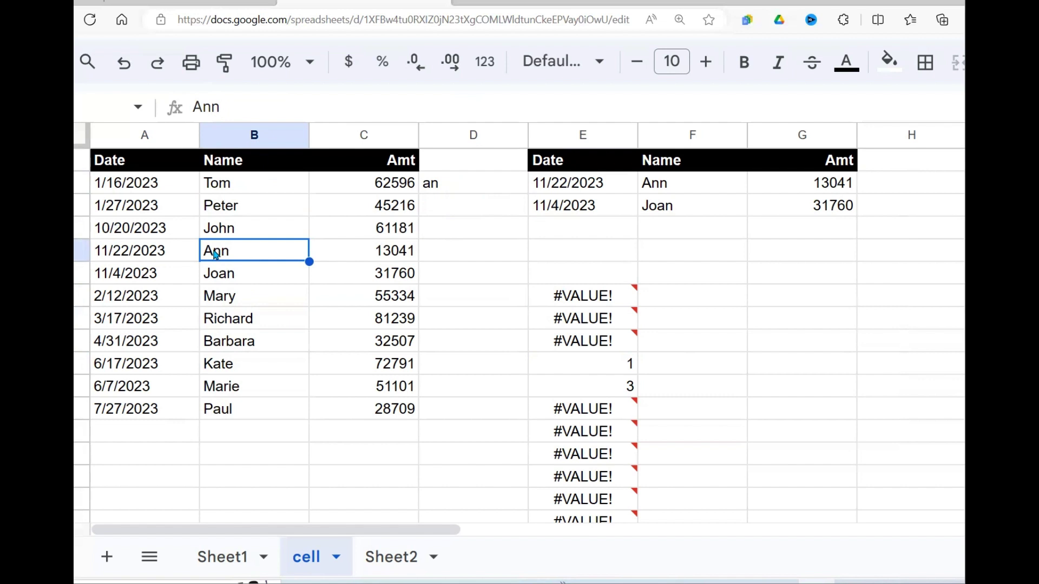
{"action": "left_click", "coordinate": [630, 387]}
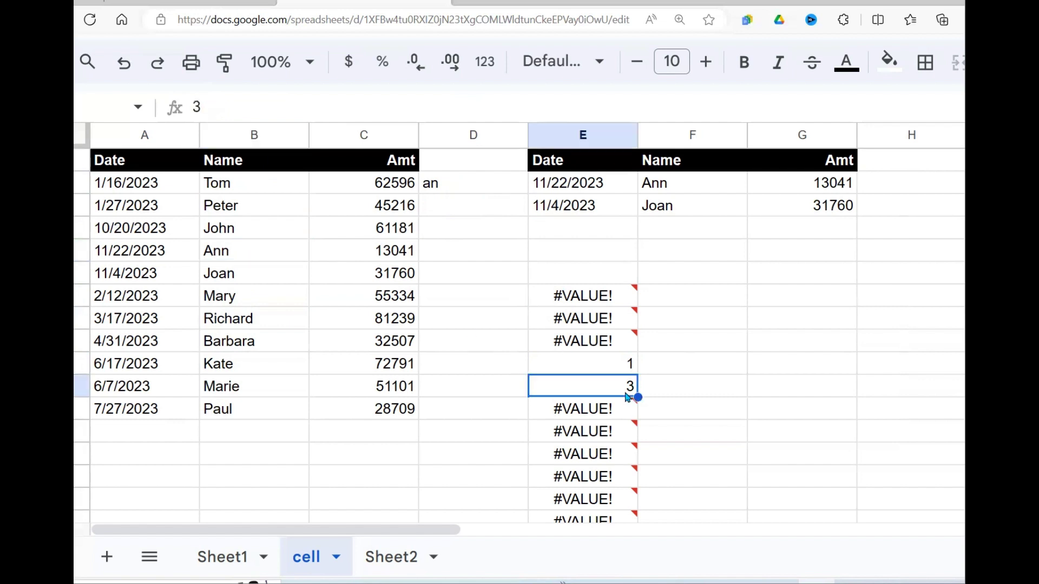
{"action": "left_click", "coordinate": [256, 255]}
{"action": "left_click", "coordinate": [245, 276]}
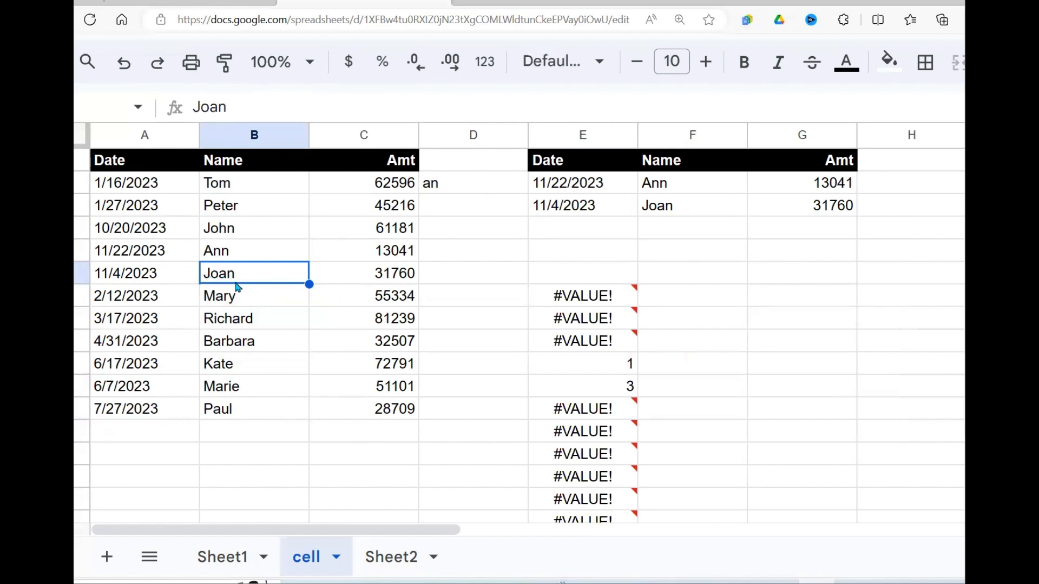
{"action": "left_click", "coordinate": [599, 298]}
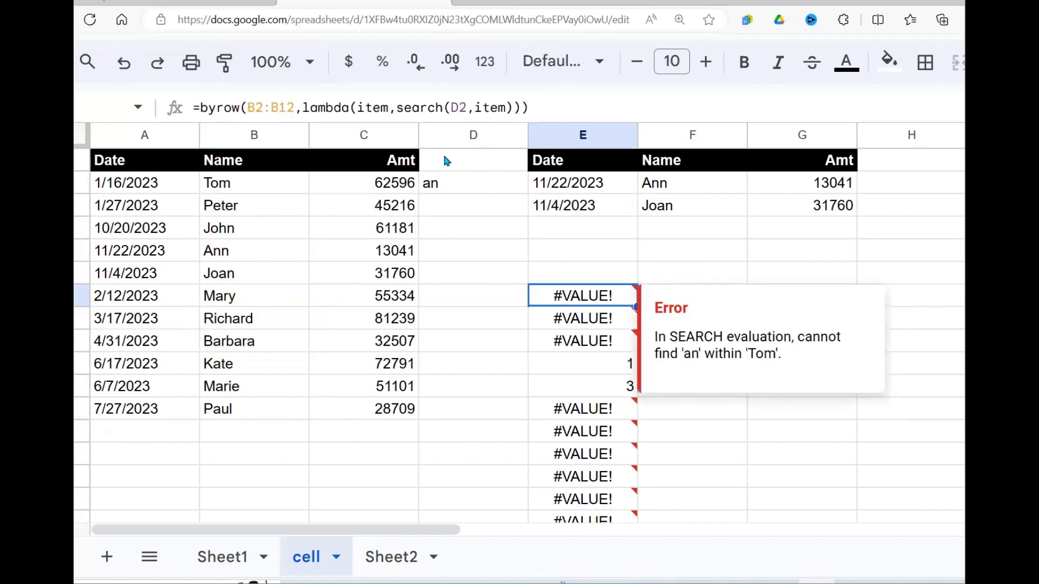
Wrap SEARCH in ISNUMBER in E7's BYROW formula to get TRUE/FALSE name matches
{"action": "left_click", "coordinate": [398, 109]}
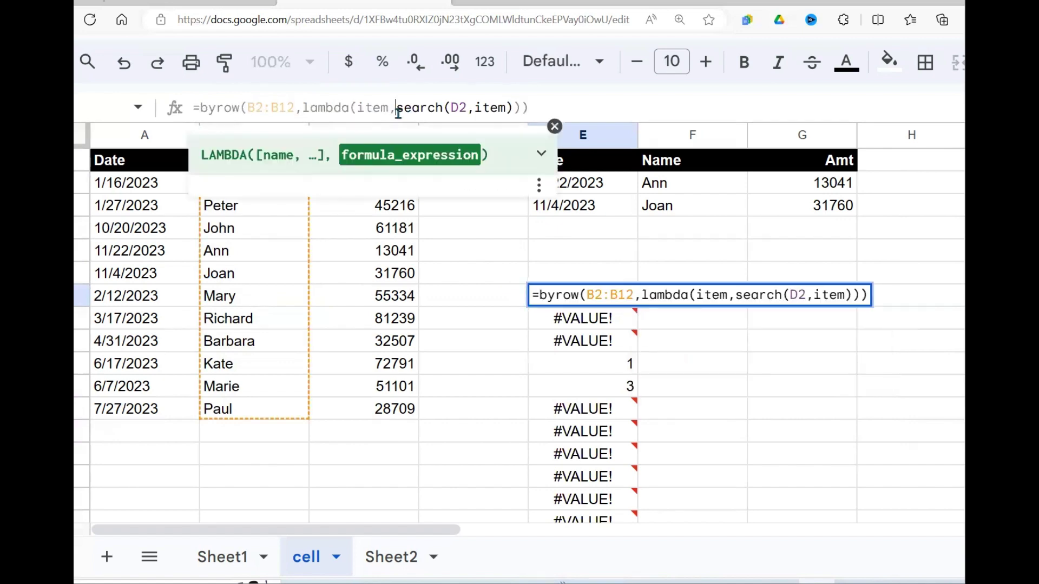
{"action": "type", "text": "isnum"}
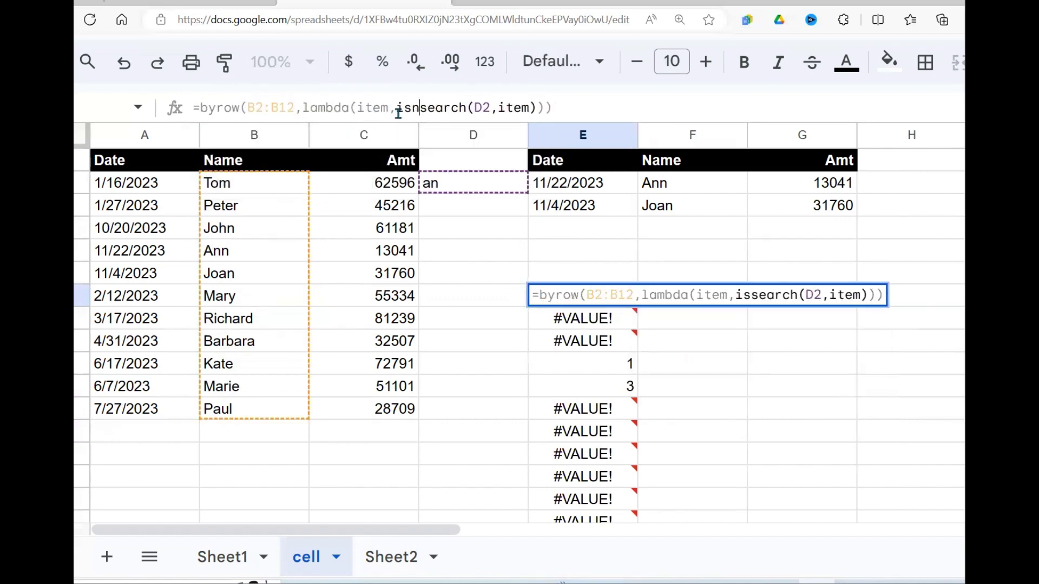
{"action": "type", "text": "ber"}
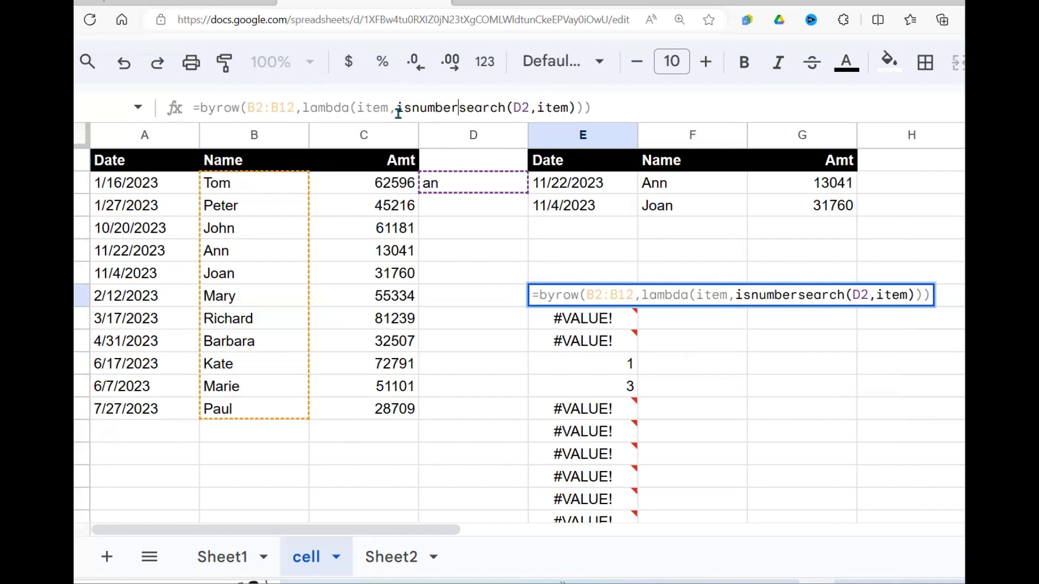
{"action": "type", "text": "("}
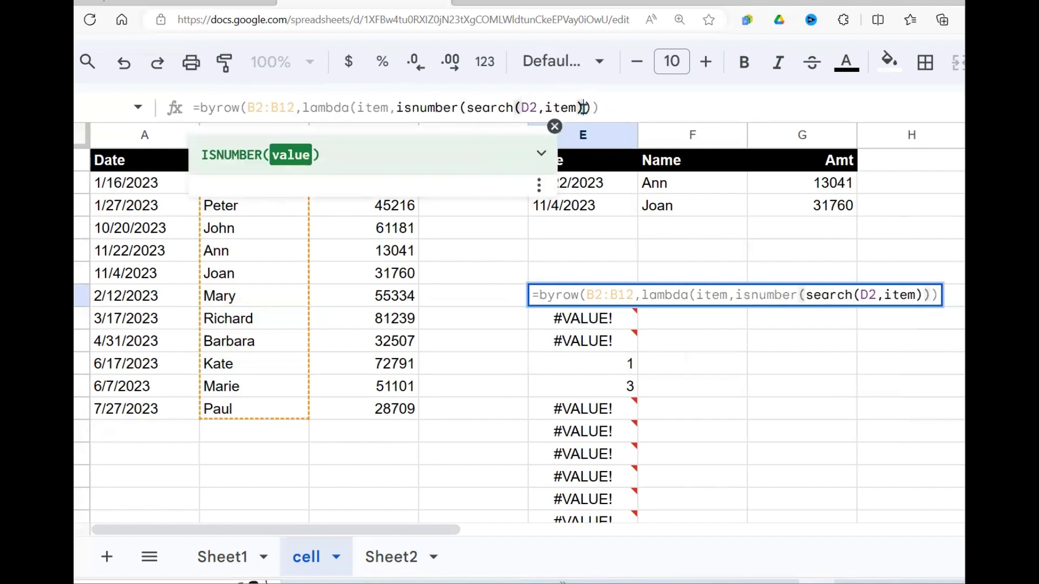
{"action": "type", "text": ")"}
{"action": "key", "text": "Return"}
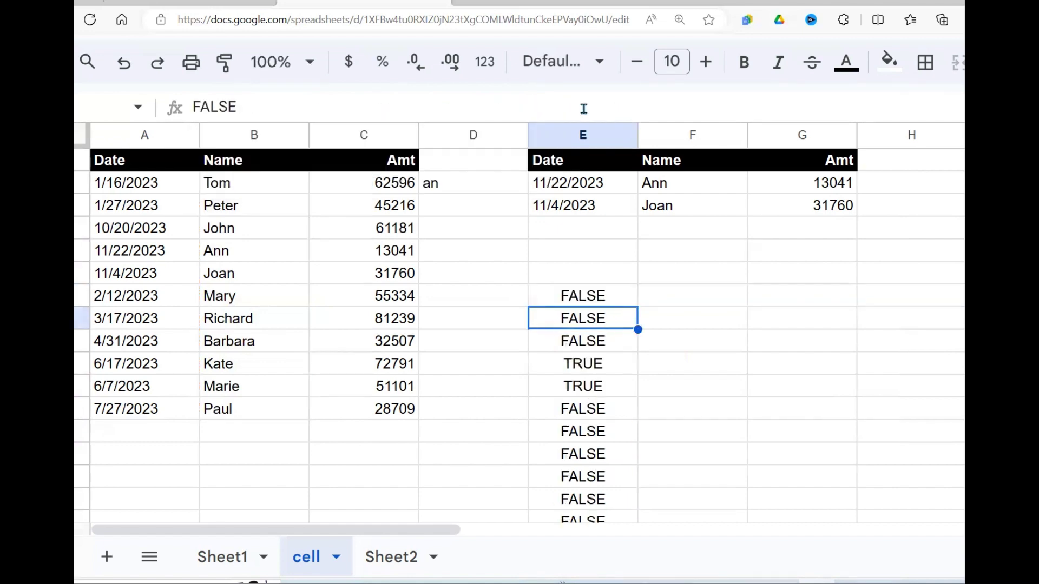
Erase the BYROW test formula text from E7
{"action": "left_click", "coordinate": [597, 306]}
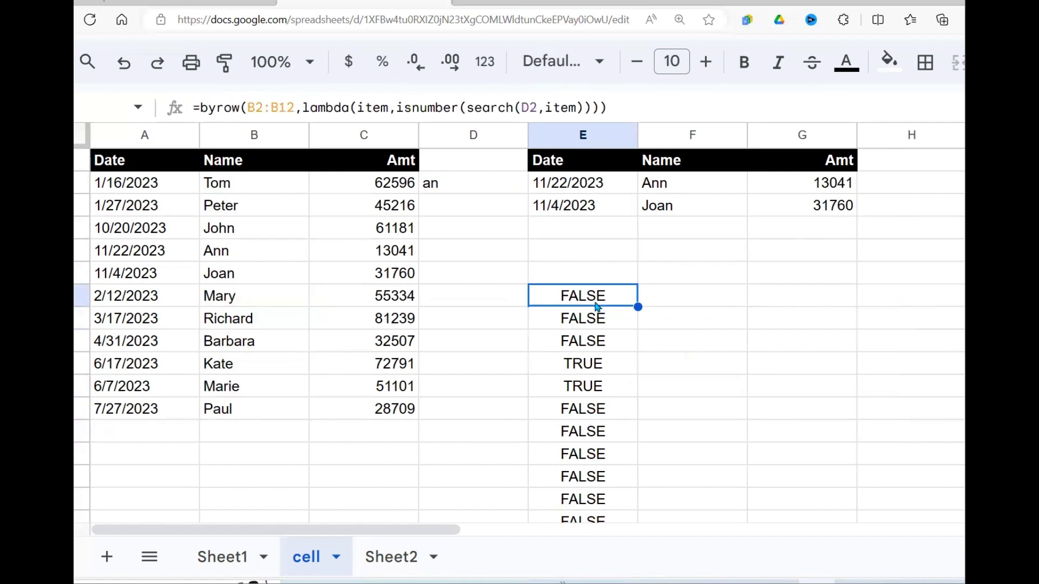
{"action": "left_click_drag", "start_coordinate": [608, 108], "coordinate": [202, 99]}
{"action": "key", "text": "ctrl+c"}
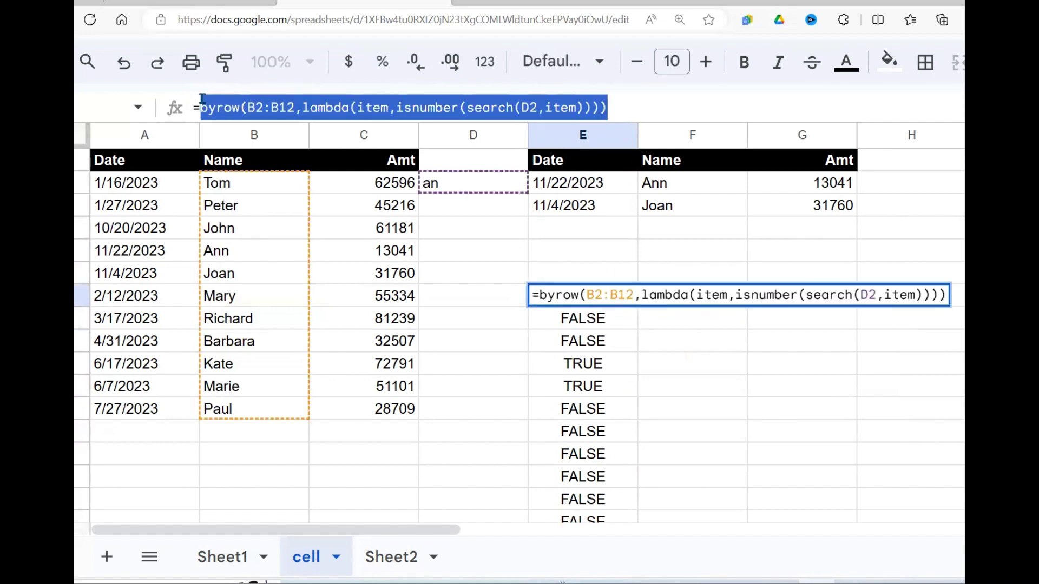
{"action": "key", "text": "BackSpace"}
{"action": "key", "text": "BackSpace"}
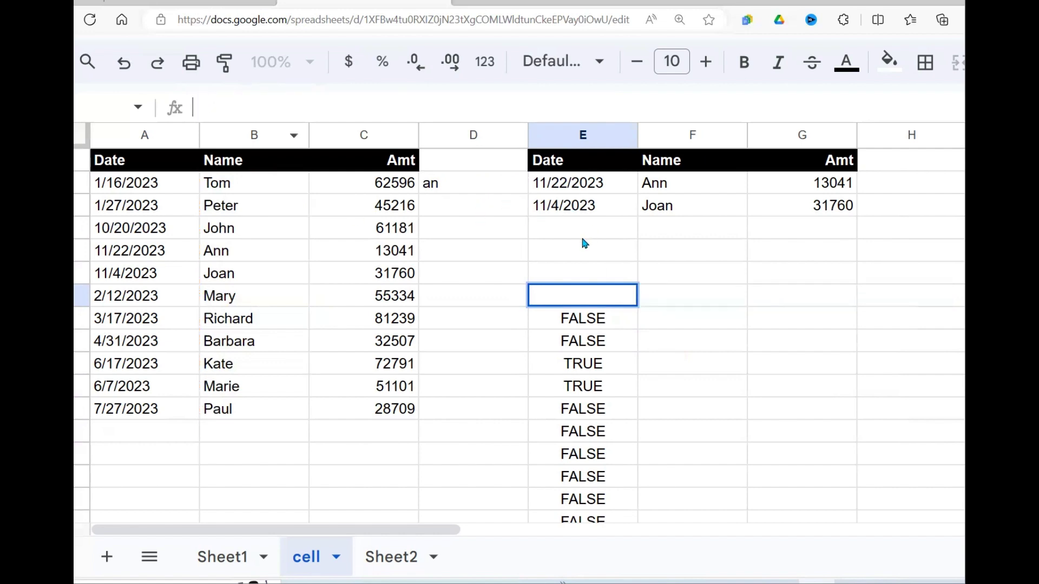
Enter in E8 a FILTER of A2:C12 using the pasted BYROW/LAMBDA ISNUMBER(SEARCH) condition
{"action": "left_click", "coordinate": [577, 271]}
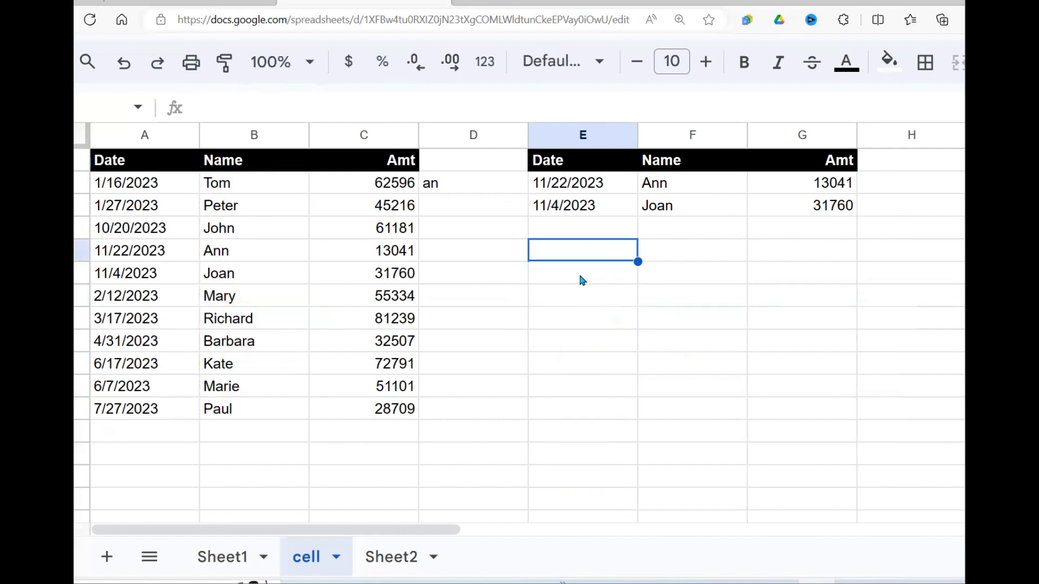
{"action": "left_click", "coordinate": [577, 319]}
{"action": "type", "text": "=fi"}
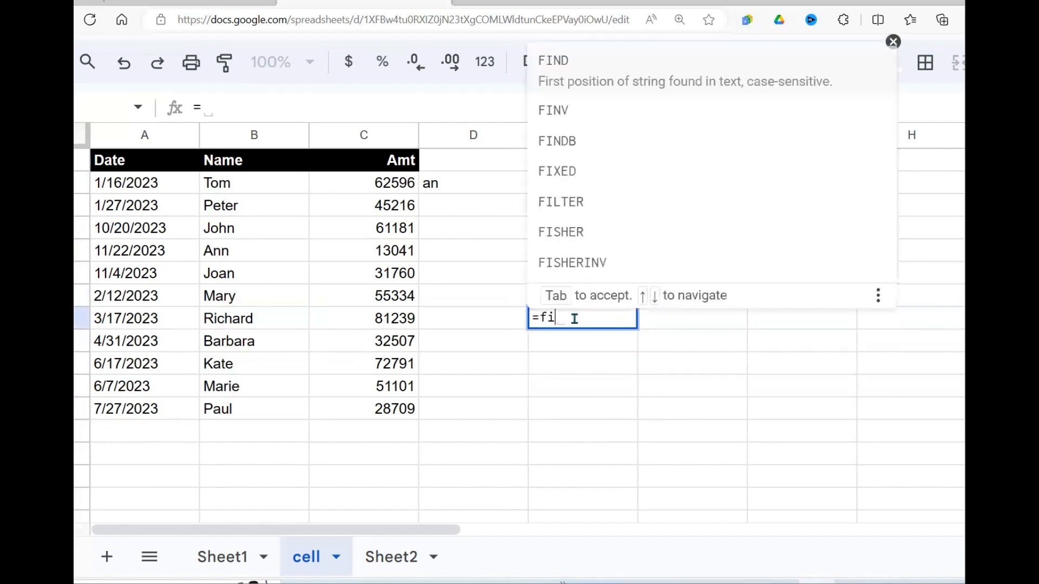
{"action": "type", "text": "lter("}
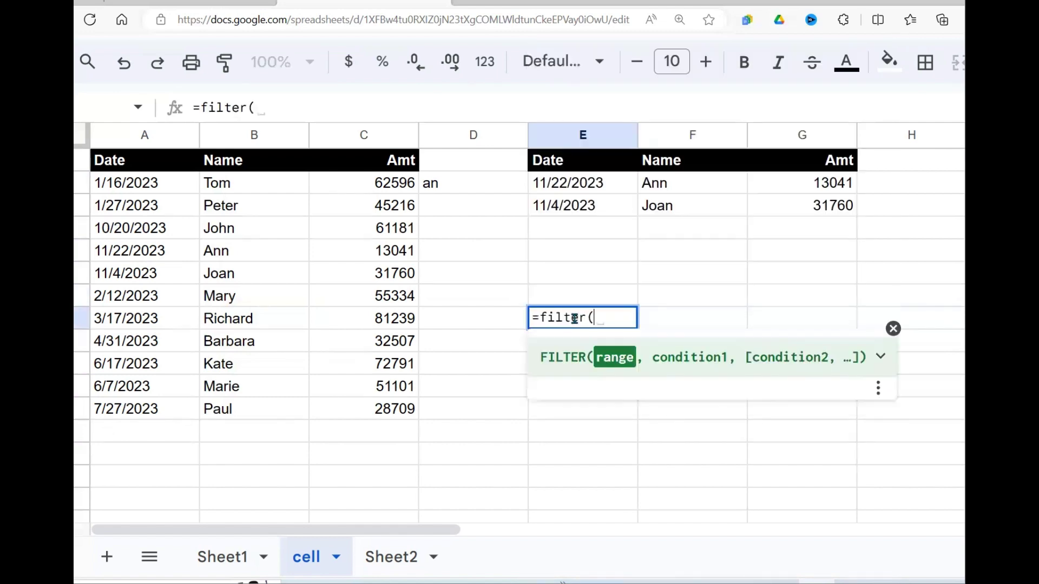
{"action": "left_click_drag", "start_coordinate": [135, 184], "coordinate": [254, 228]}
{"action": "left_click_drag", "start_coordinate": [371, 353], "coordinate": [371, 408]}
{"action": "type", "text": ","}
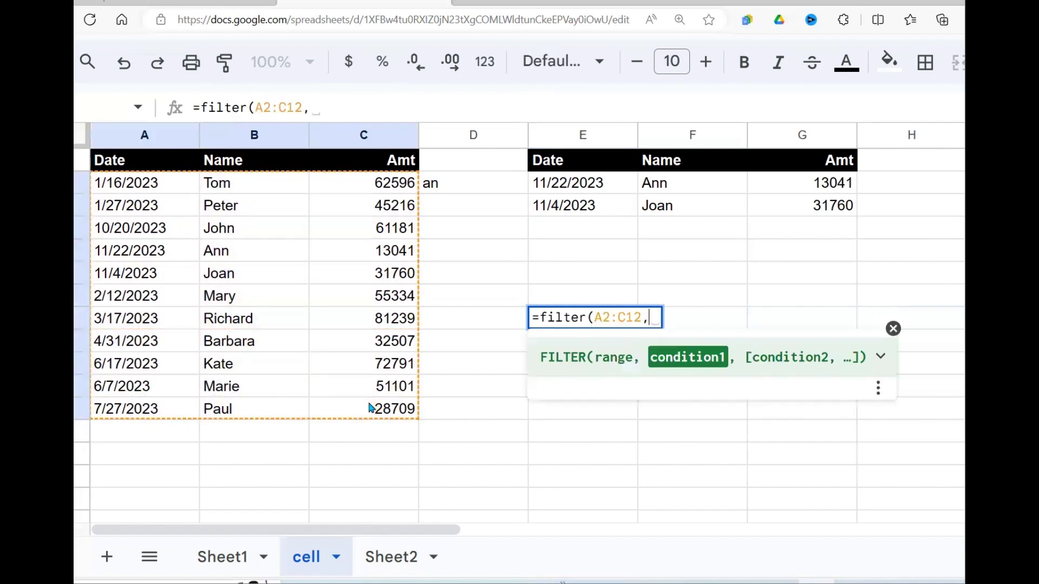
{"action": "key", "text": "ctrl+v"}
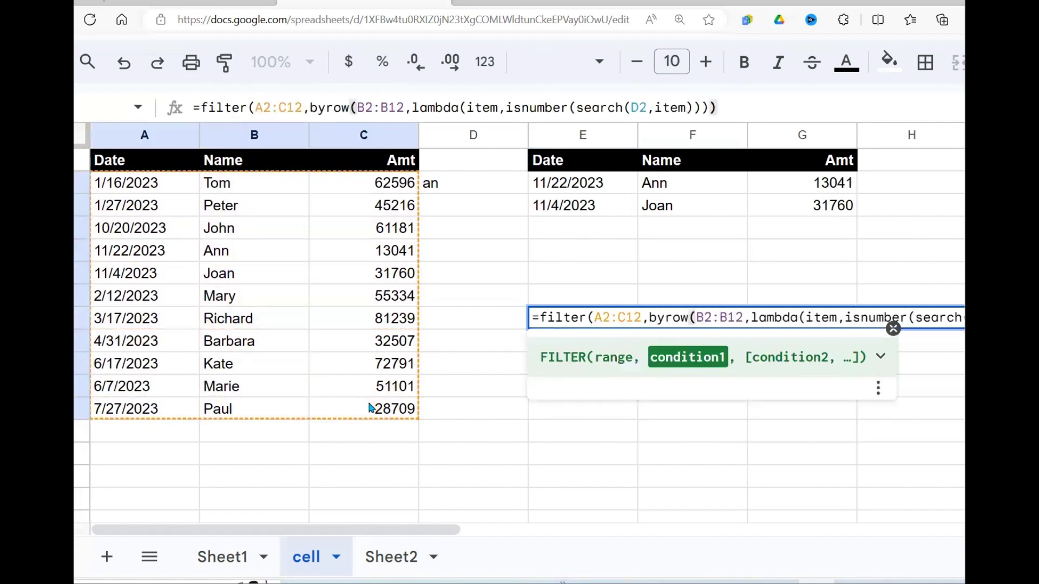
{"action": "type", "text": ")"}
{"action": "key", "text": "Return"}
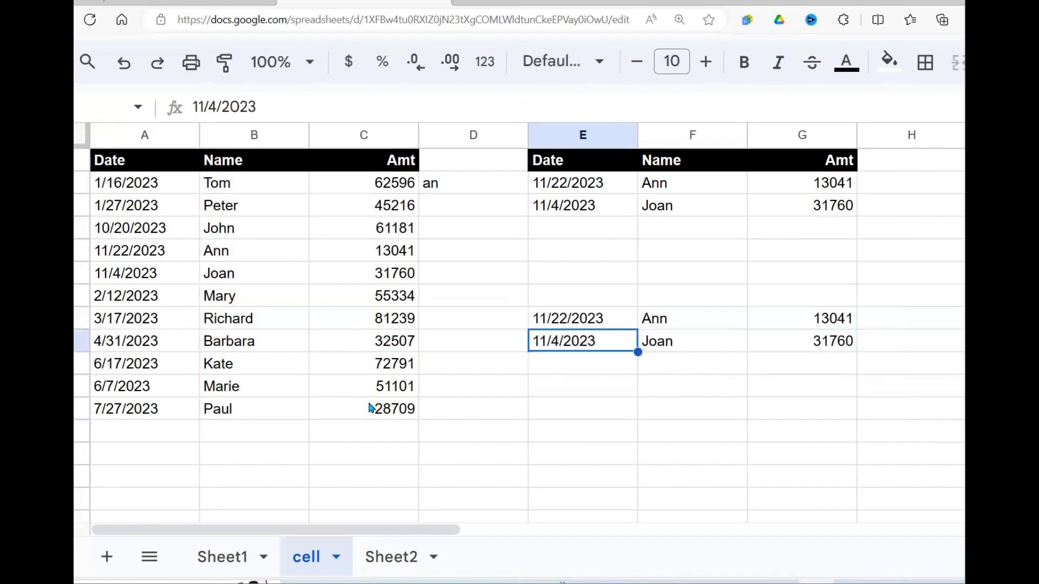
Compare the new E8 filter formula with the ArrayFormula version in E2
{"action": "left_click", "coordinate": [605, 320]}
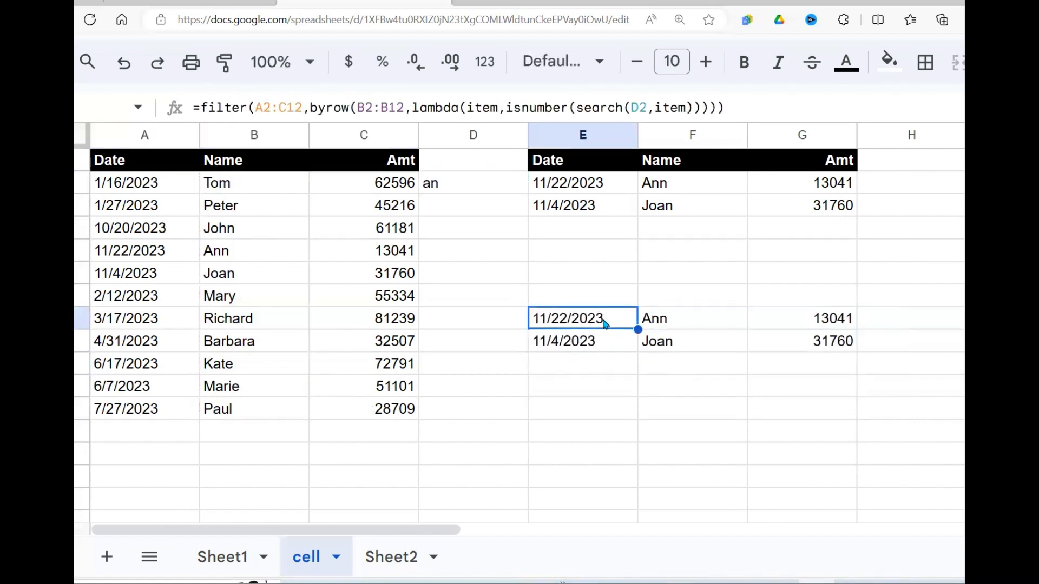
{"action": "left_click", "coordinate": [591, 190]}
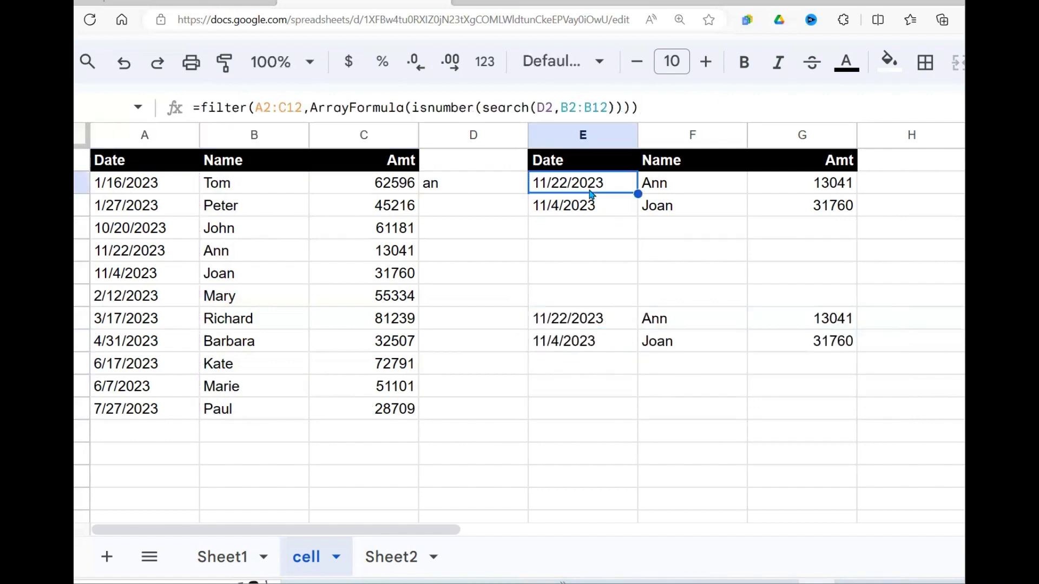
{"action": "left_click", "coordinate": [580, 323]}
{"action": "left_click", "coordinate": [469, 185]}
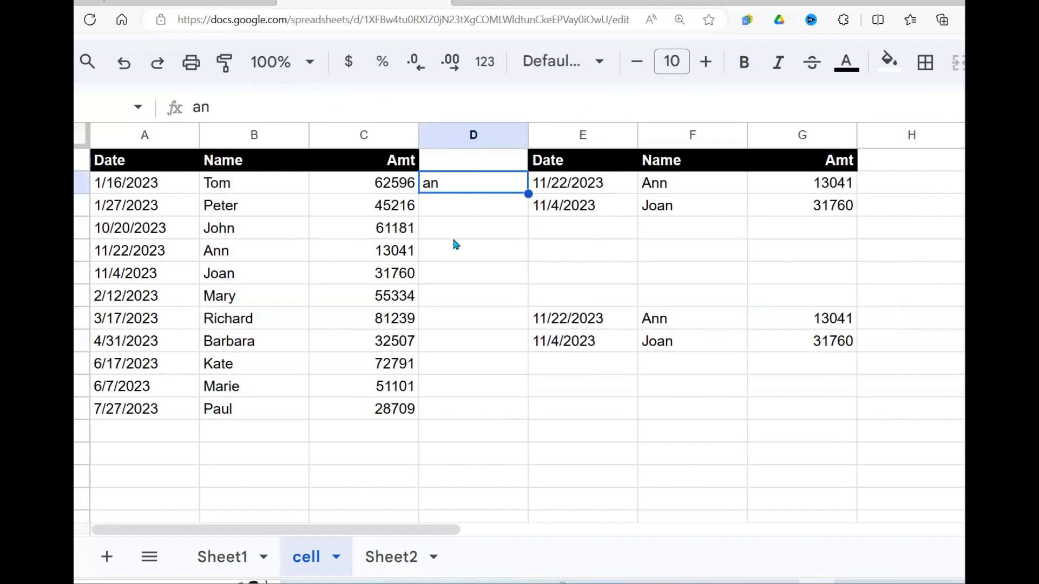
Set the D2 search text to 'te' and verify Peter and Kate appear in both lists
{"action": "type", "text": "te"}
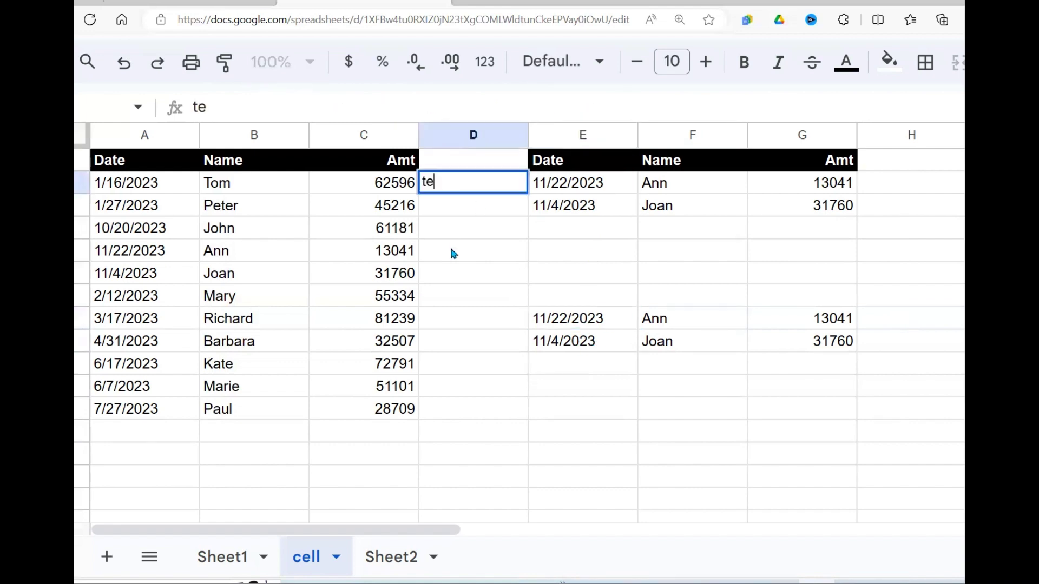
{"action": "key", "text": "BackSpace"}
{"action": "key", "text": "BackSpace"}
{"action": "type", "text": "te"}
{"action": "key", "text": "Return"}
{"action": "left_click", "coordinate": [669, 189]}
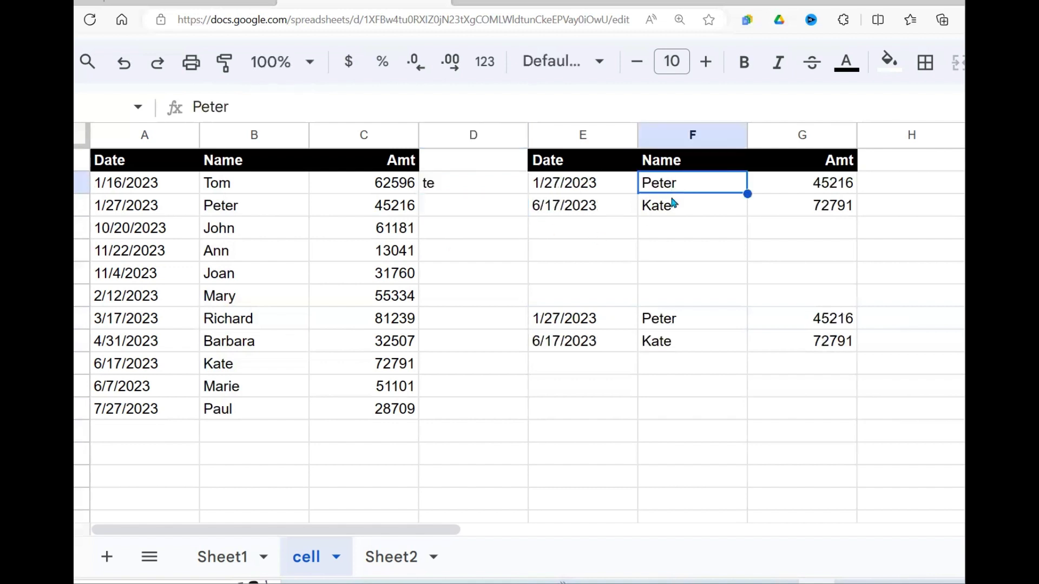
{"action": "left_click", "coordinate": [672, 213]}
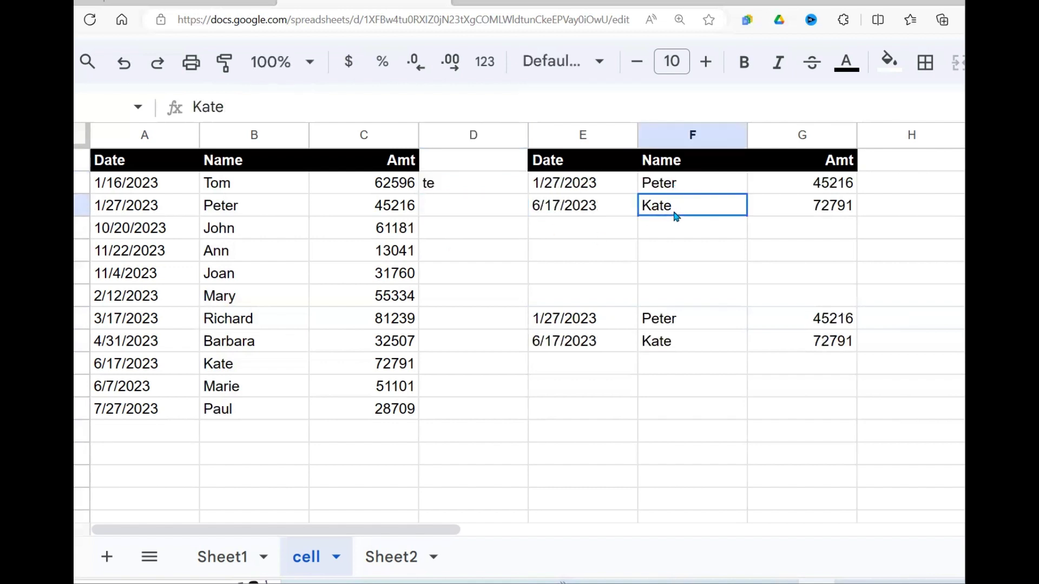
{"action": "left_click", "coordinate": [663, 341]}
Change the D2 search text to 'jo' so both lists show John and Joan
{"action": "left_click", "coordinate": [465, 189]}
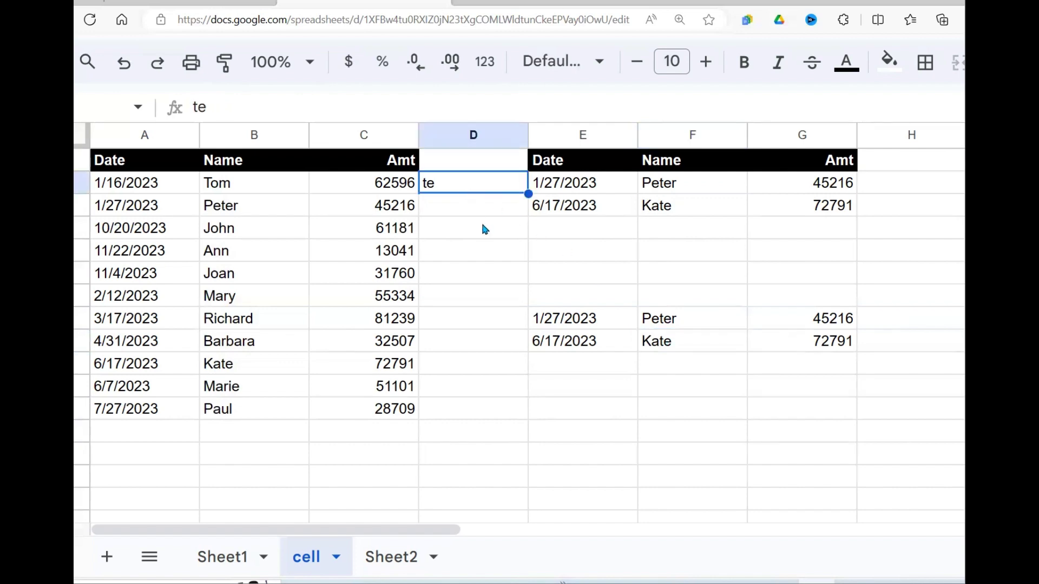
{"action": "key", "text": "BackSpace"}
{"action": "key", "text": "BackSpace"}
{"action": "type", "text": "jo"}
{"action": "key", "text": "Return"}
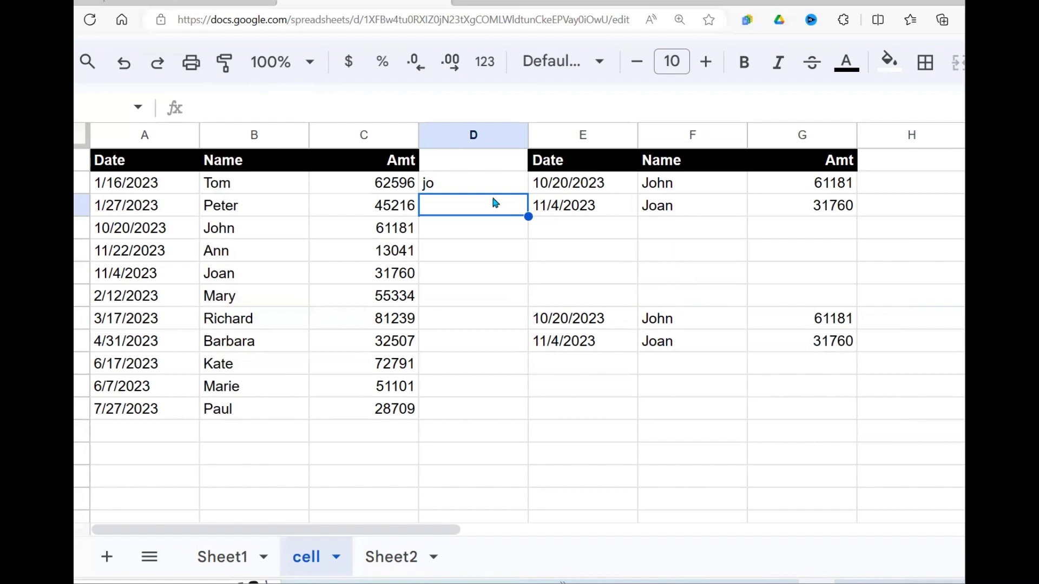
Highlight the Name range B2:B12 and the data range A2:C12 to explain the formula
{"action": "left_click", "coordinate": [254, 190]}
{"action": "left_click", "coordinate": [250, 408], "text": "shift"}
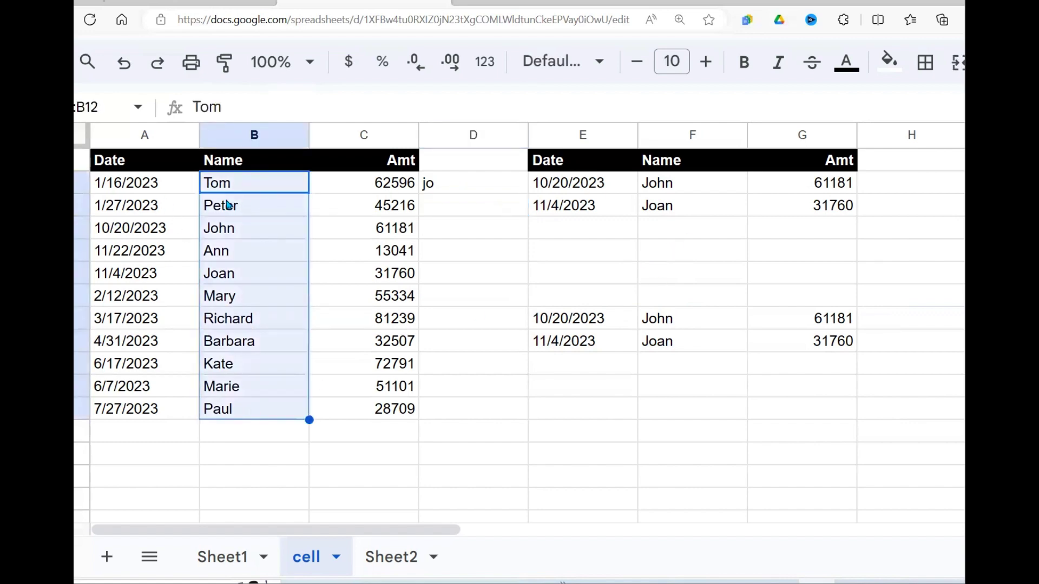
{"action": "left_click_drag", "start_coordinate": [173, 189], "coordinate": [408, 413]}
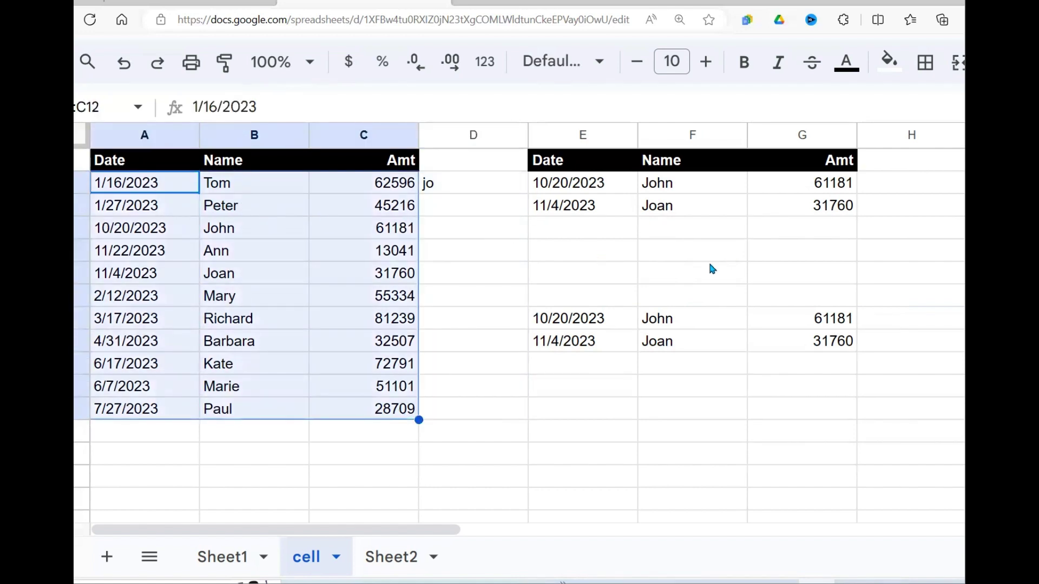
{"action": "left_click", "coordinate": [728, 273]}
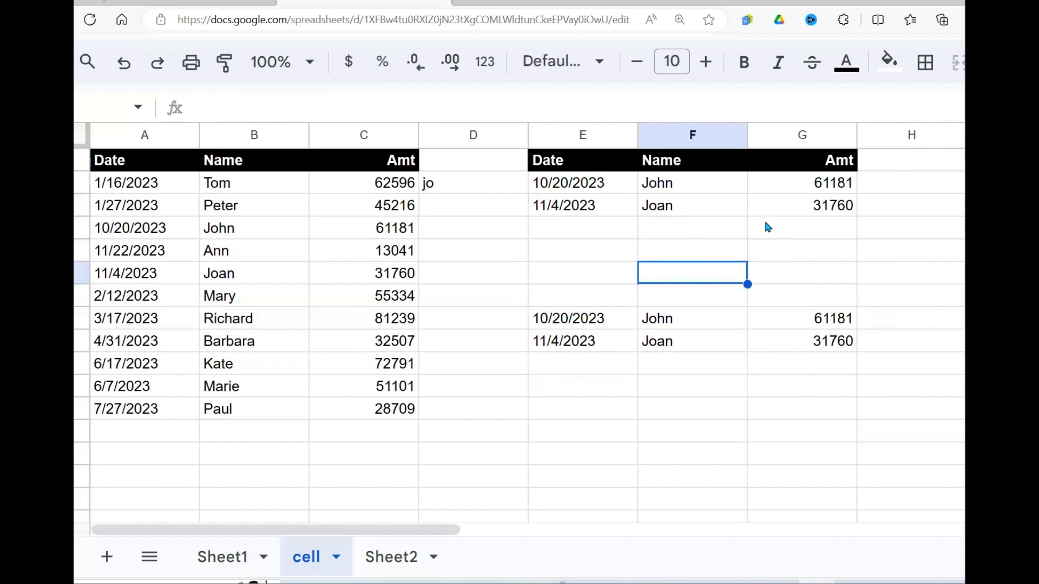
{"action": "left_click", "coordinate": [764, 214]}
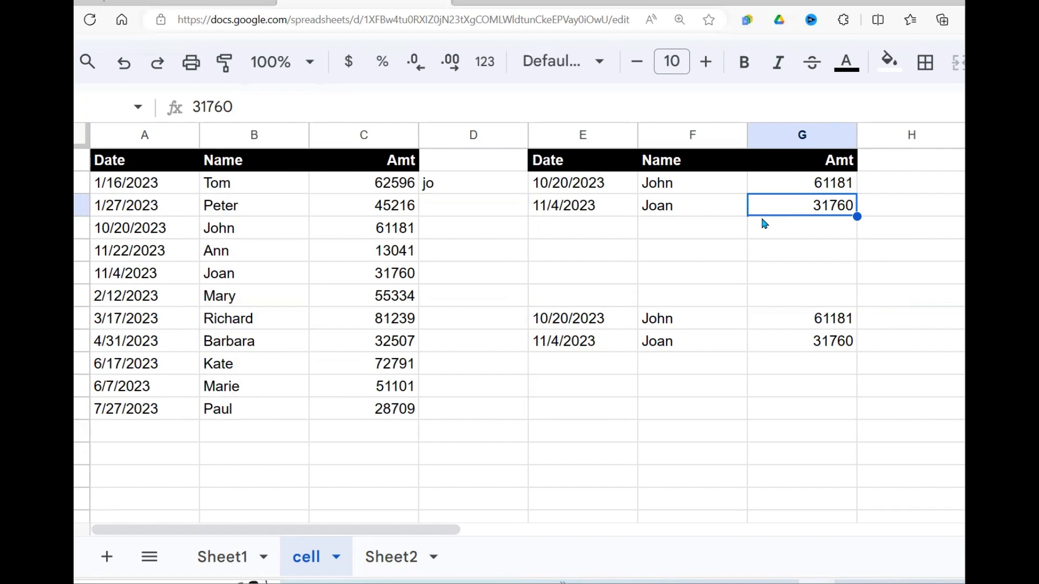
{"action": "left_click", "coordinate": [511, 287]}
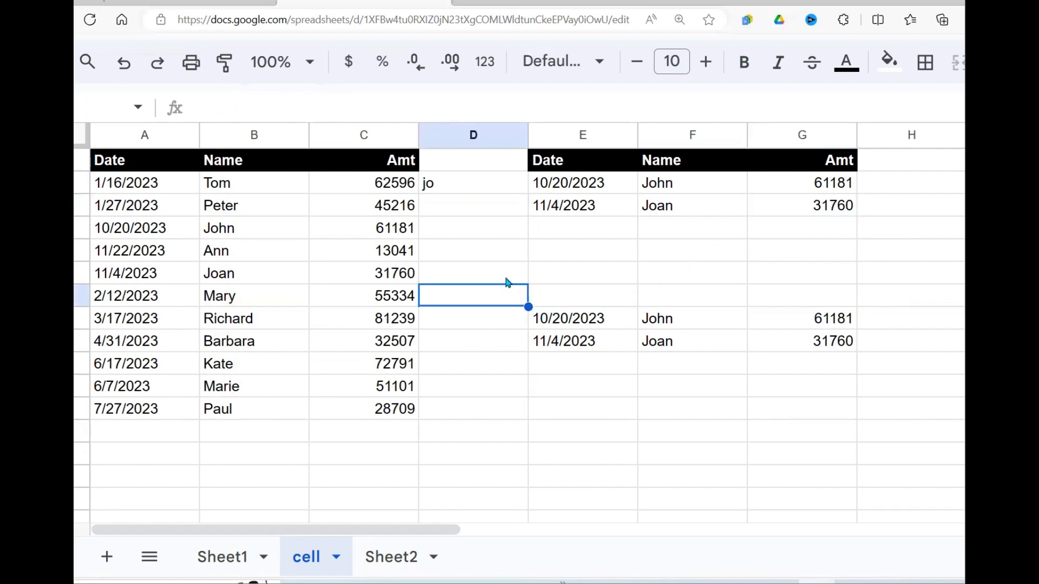
{"action": "left_click_drag", "start_coordinate": [466, 187], "coordinate": [473, 349]}
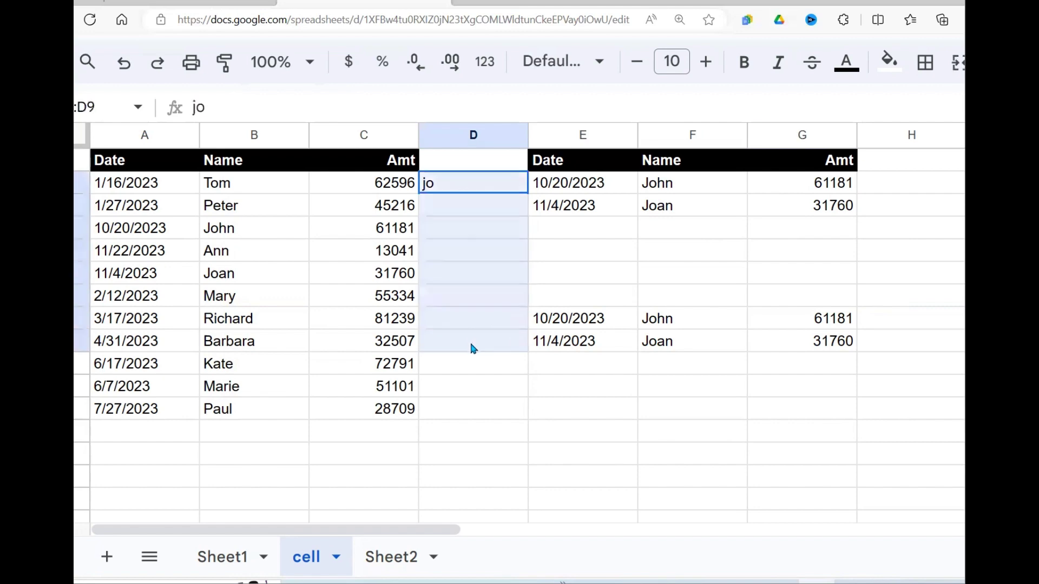